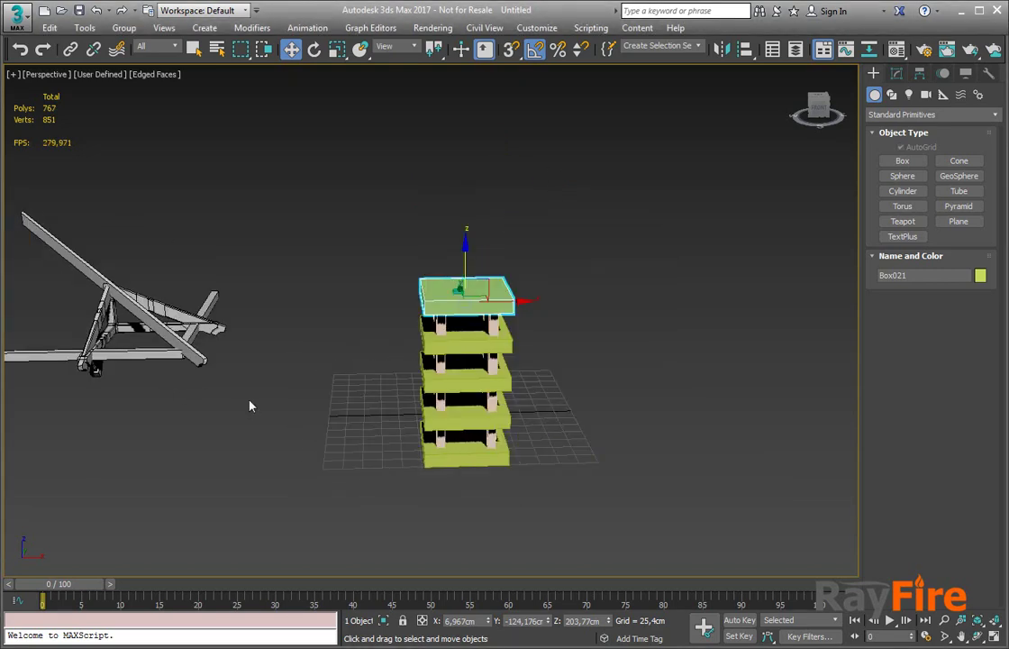
# Open the RayFire floater from the RayFire object category and display its Layers tools.
pyautogui.click(886, 115)
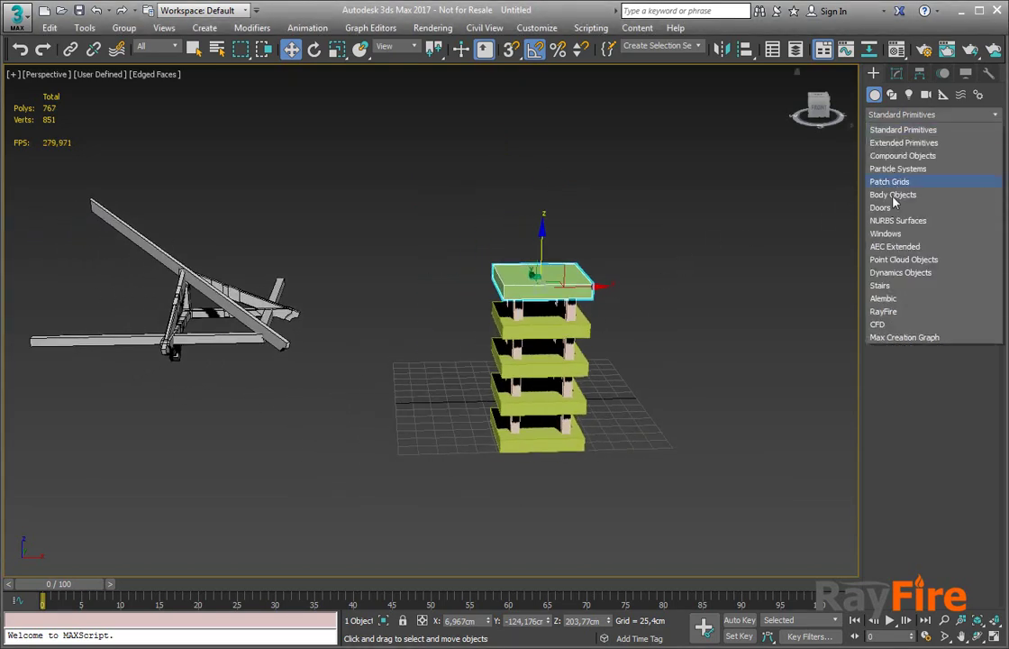
pyautogui.click(883, 311)
pyautogui.click(899, 177)
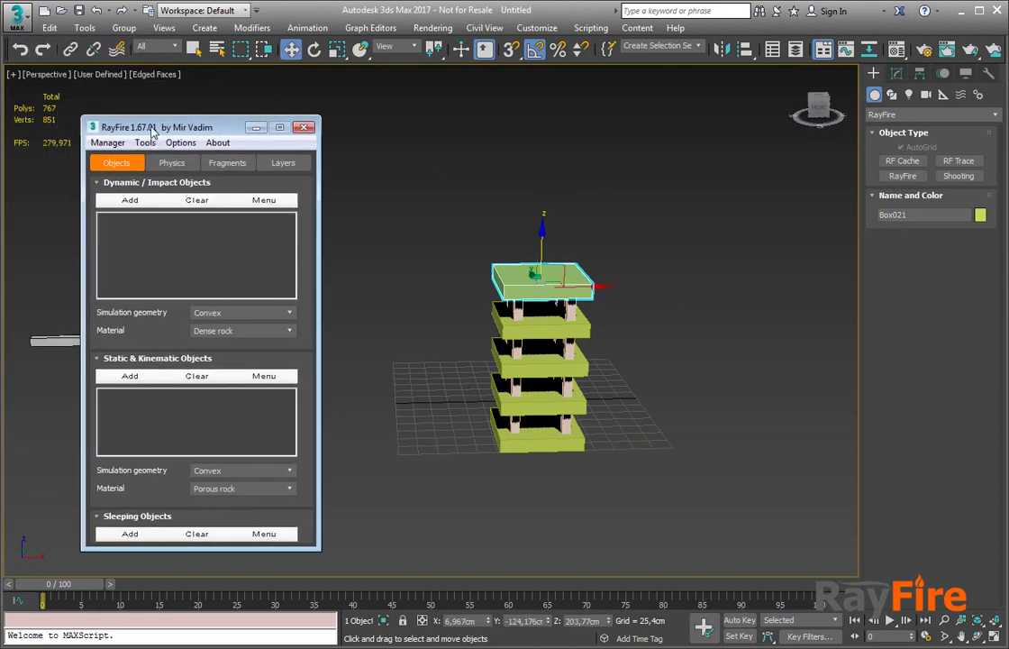
pyautogui.moveTo(142, 129); pyautogui.dragTo(118, 118)
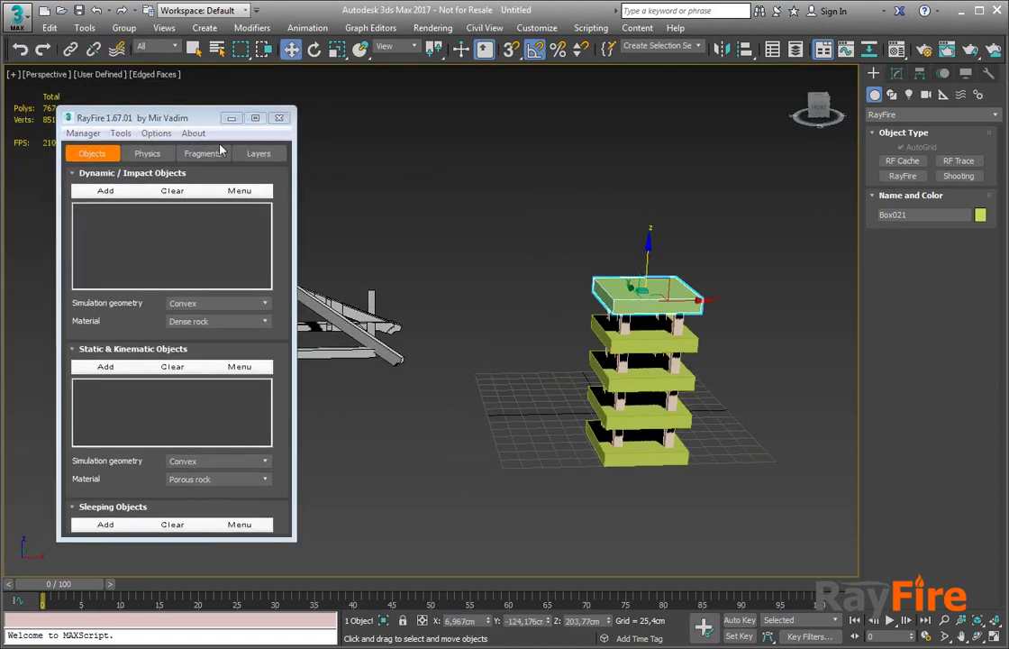
pyautogui.click(240, 154)
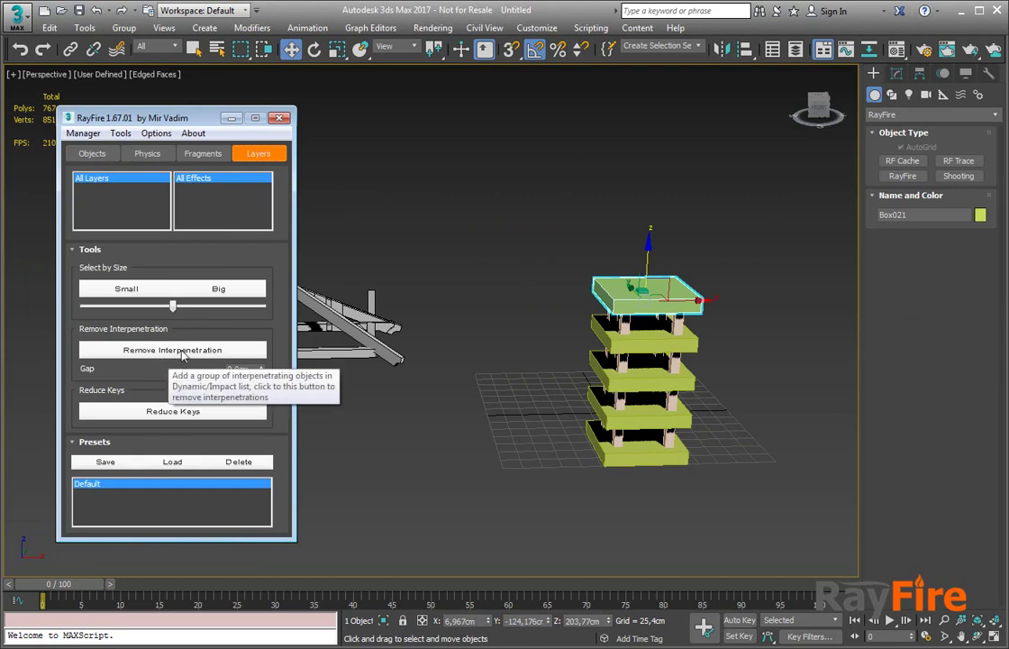
# Select the sloping rafters of the wooden frame and examine the joint where they cross.
pyautogui.moveTo(360, 246); pyautogui.dragTo(520, 302, button='middle')
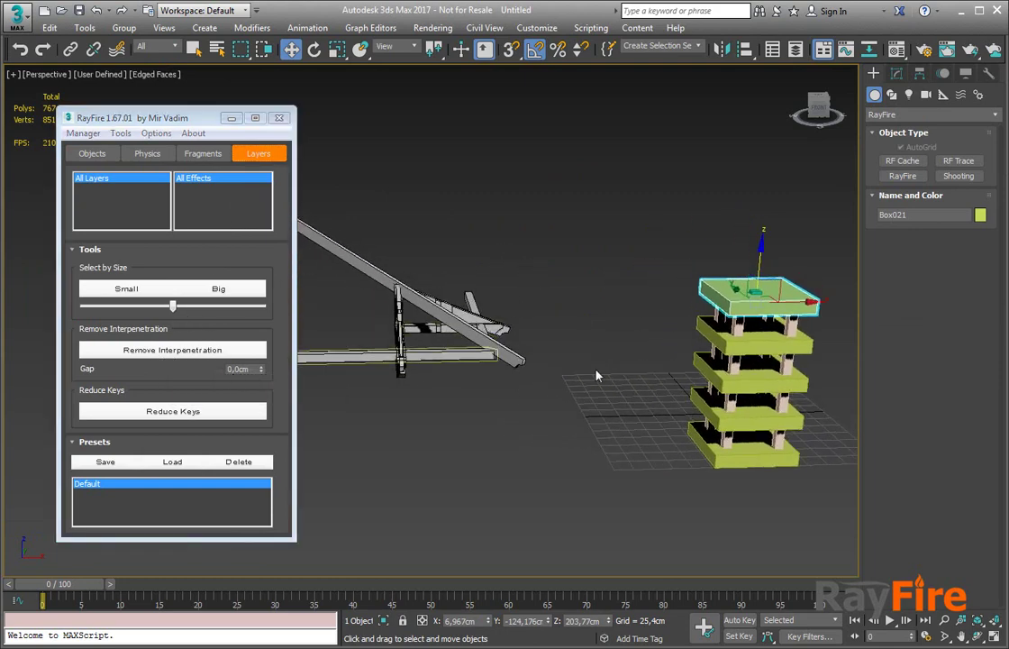
pyautogui.moveTo(433, 303); pyautogui.dragTo(462, 280, button='middle')
pyautogui.click(469, 284)
pyautogui.scroll(5, 468, 285)
pyautogui.scroll(3, 463, 283)
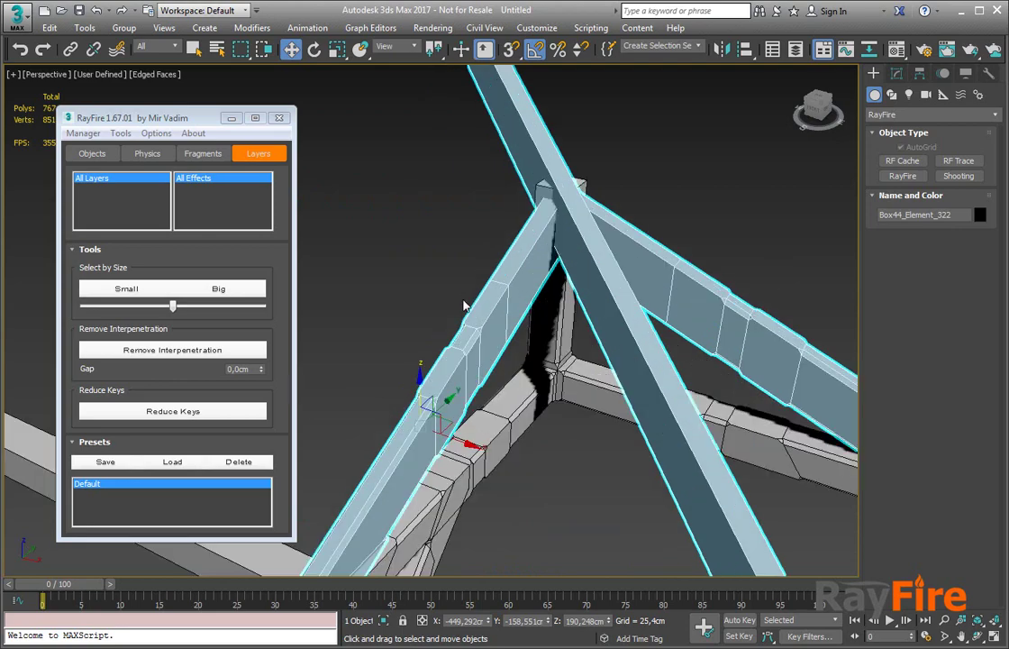
# Try to move the vertical post under the rafters, and undo the move.
pyautogui.moveTo(518, 341); pyautogui.dragTo(541, 221, button='middle')
pyautogui.click(541, 218)
pyautogui.moveTo(531, 262); pyautogui.dragTo(524, 323, button='middle')
pyautogui.scroll(3, 516, 301)
pyautogui.moveTo(512, 239); pyautogui.dragTo(520, 337, button='middle')
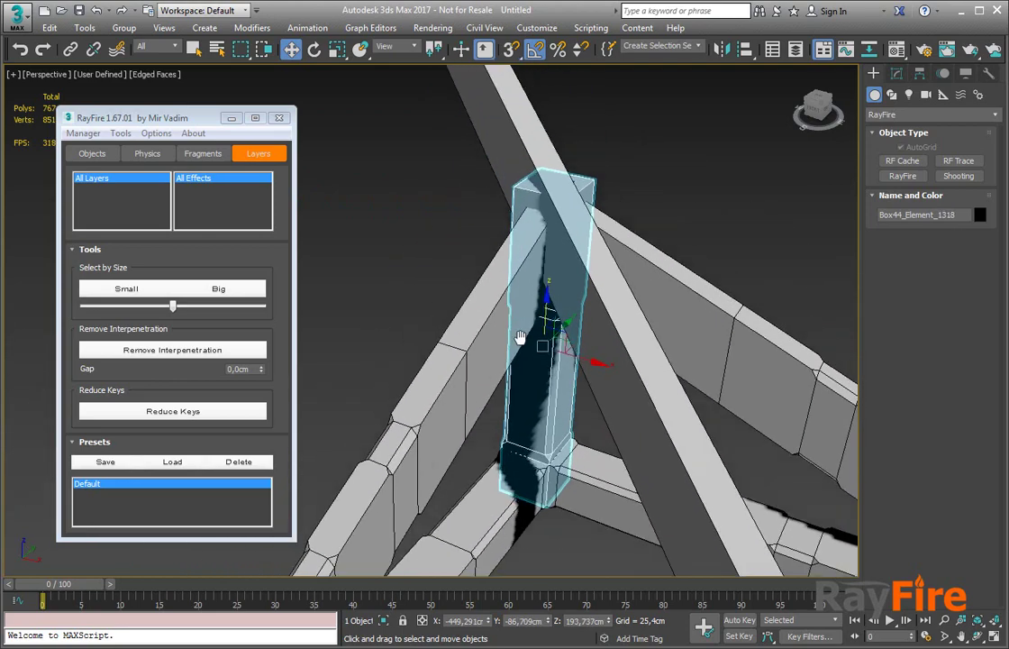
pyautogui.keyDown('alt'); pyautogui.moveTo(543, 299); pyautogui.dragTo(612, 294, button='middle'); pyautogui.keyUp('alt')
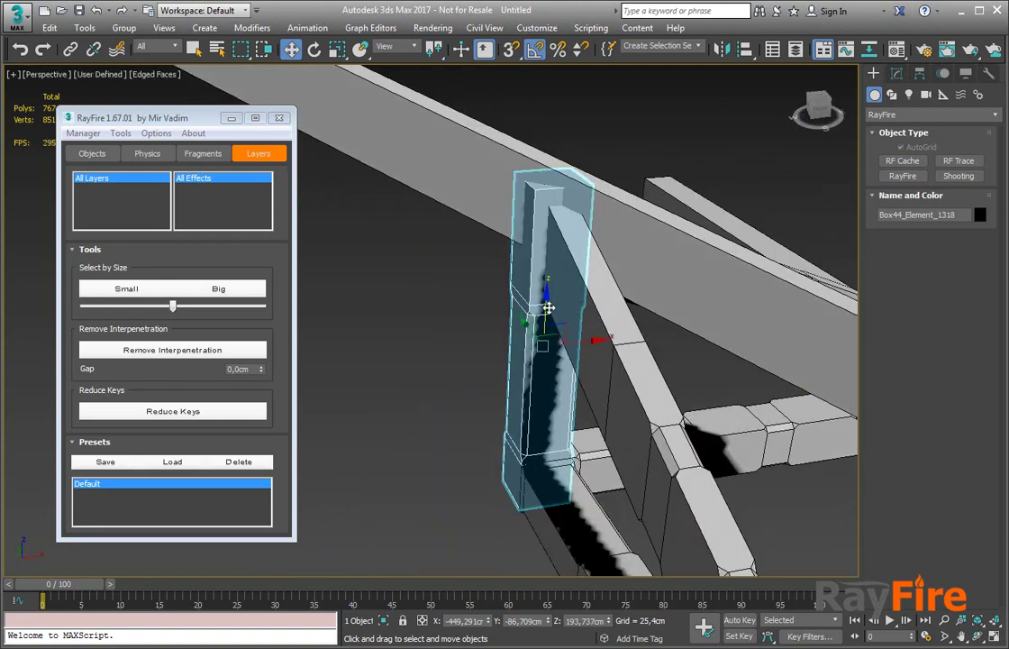
pyautogui.moveTo(548, 307)
pyautogui.mouseDown()
pyautogui.moveTo(541, 424)
pyautogui.moveTo(554, 234)
pyautogui.moveTo(544, 329)
pyautogui.mouseUp()
pyautogui.hotkey('ctrl', 'z')
# Examine the rafter object's overlapping elements in Element mode and in wireframe.
pyautogui.click(630, 258)
pyautogui.keyDown('alt'); pyautogui.moveTo(630, 258); pyautogui.dragTo(649, 265, button='middle'); pyautogui.keyUp('alt')
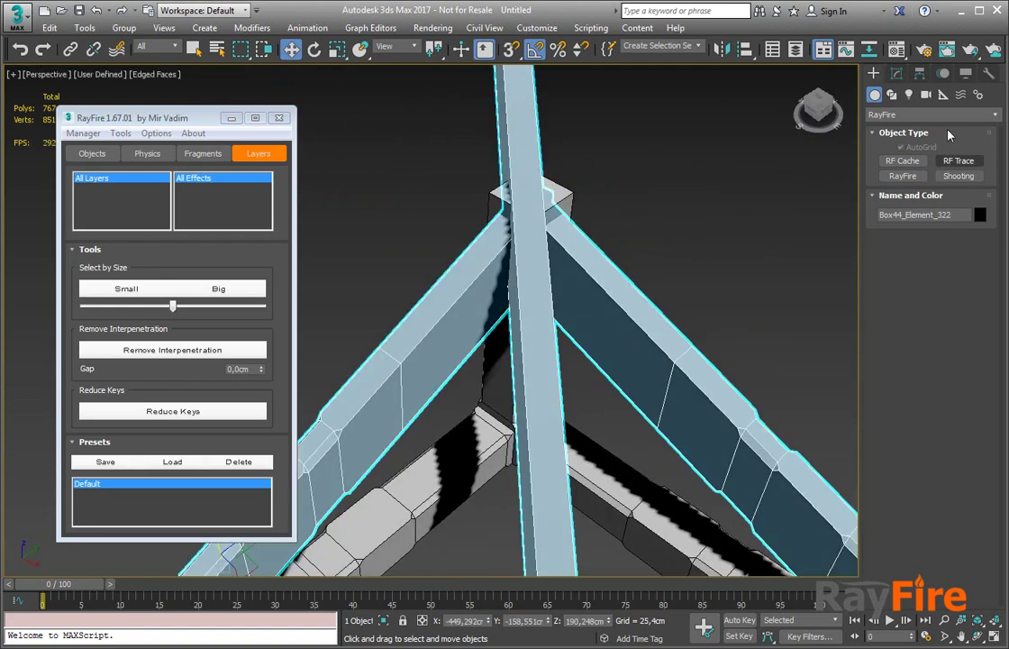
pyautogui.click(896, 73)
pyautogui.click(964, 282)
pyautogui.click(623, 285)
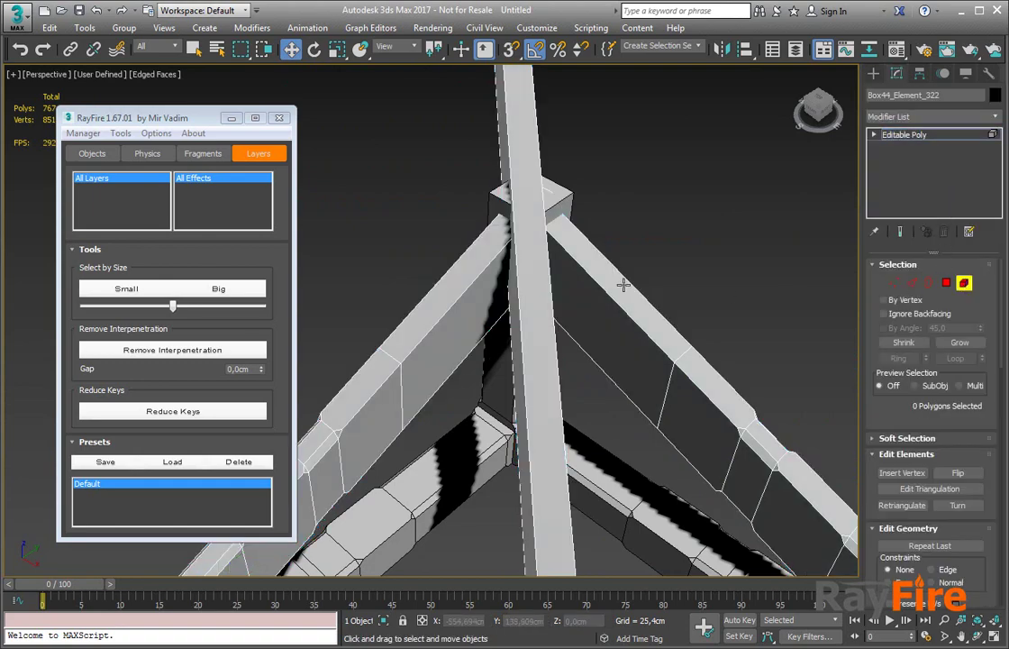
pyautogui.press('F2')
pyautogui.press('F3')
pyautogui.moveTo(563, 266)
pyautogui.keyDown('alt'); pyautogui.mouseDown(button='middle')
pyautogui.moveTo(494, 216)
pyautogui.moveTo(666, 224)
pyautogui.mouseUp(button='middle'); pyautogui.keyUp('alt')
pyautogui.click(960, 285)
# Try to move the lower sloping beam away from the horizontal beam it crosses, and undo the move.
pyautogui.scroll(-3, 509, 401)
pyautogui.moveTo(509, 401)
pyautogui.mouseDown(button='middle')
pyautogui.moveTo(730, 251)
pyautogui.moveTo(581, 329)
pyautogui.moveTo(510, 343)
pyautogui.moveTo(581, 293)
pyautogui.mouseUp(button='middle')
pyautogui.scroll(3, 698, 268)
pyautogui.press('F3')
pyautogui.click(509, 333)
pyautogui.keyDown('alt'); pyautogui.moveTo(473, 357); pyautogui.dragTo(771, 376, button='middle'); pyautogui.keyUp('alt')
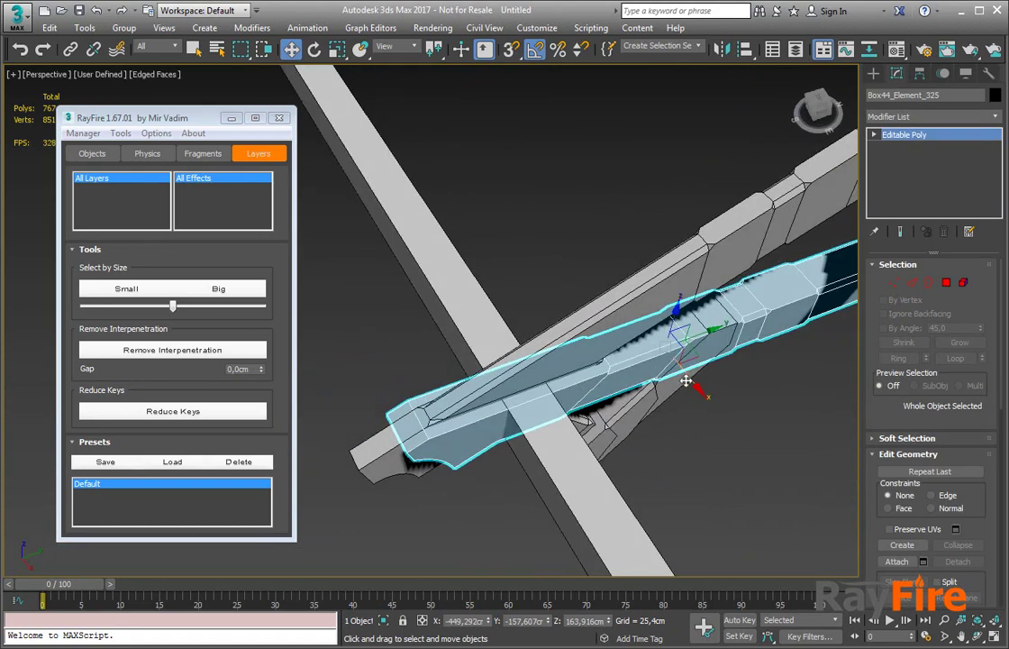
pyautogui.moveTo(688, 381); pyautogui.dragTo(623, 297)
pyautogui.hotkey('ctrl', 'z')
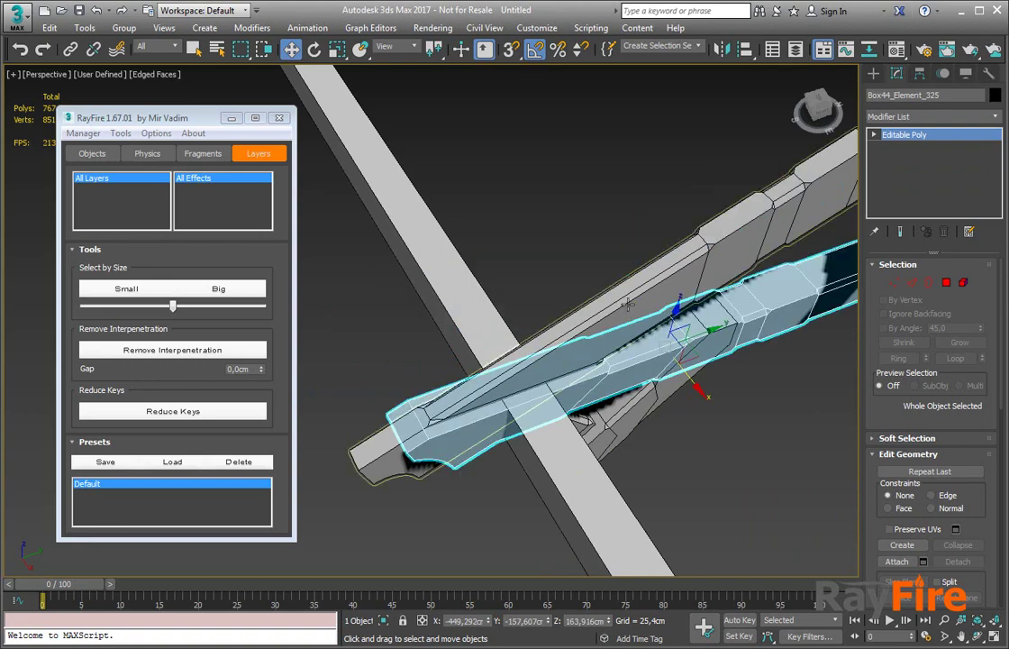
# Select the rafter object and try moving it to show its overlap with the wooden frame.
pyautogui.click(626, 300)
pyautogui.keyDown('alt'); pyautogui.moveTo(626, 297); pyautogui.dragTo(631, 222, button='middle'); pyautogui.keyUp('alt')
pyautogui.moveTo(633, 221); pyautogui.dragTo(691, 302)
pyautogui.scroll(-4, 691, 301)
pyautogui.moveTo(691, 302); pyautogui.dragTo(518, 284, button='middle')
pyautogui.scroll(-1, 524, 244)
pyautogui.scroll(-2, 518, 283)
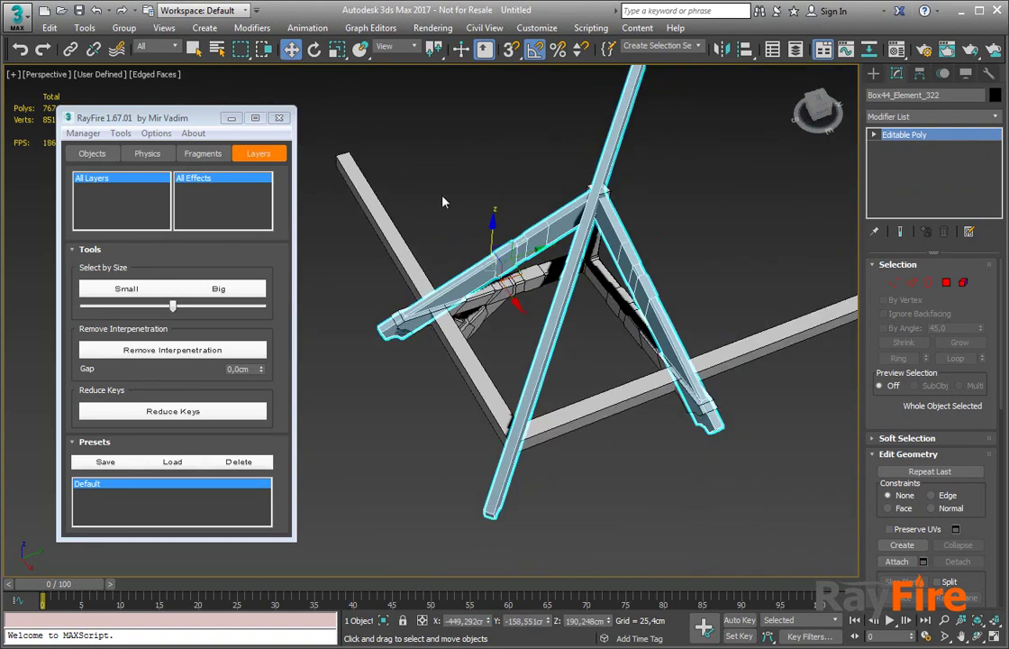
# Add all wooden frame pieces to the Dynamic / Impact Objects list and remove their interpenetration.
pyautogui.hotkey('ctrl', 'a')
pyautogui.click(92, 153)
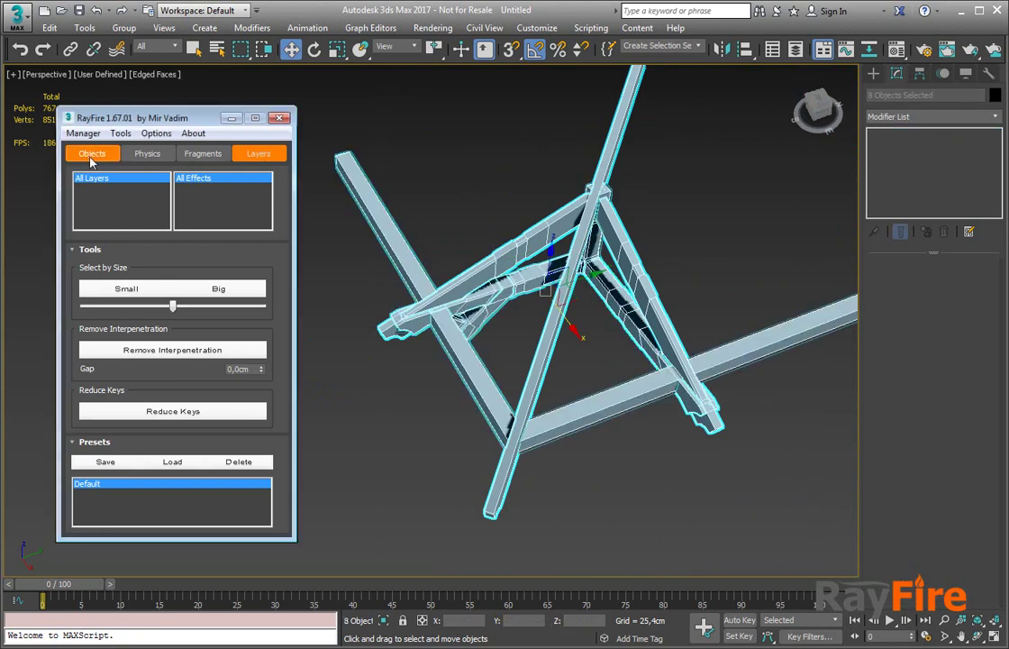
pyautogui.click(104, 193)
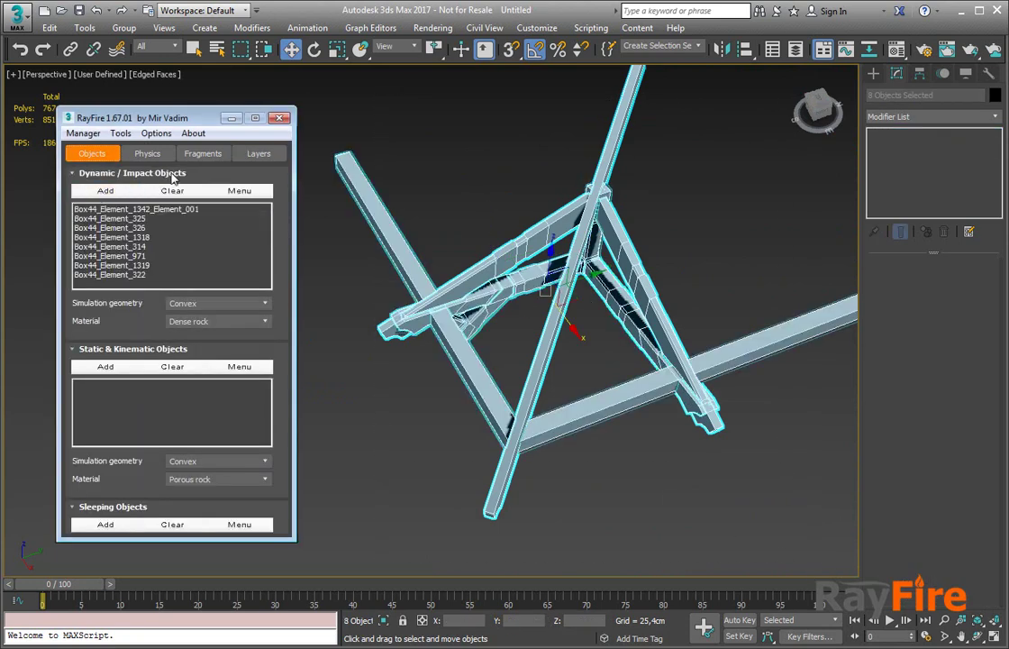
pyautogui.click(259, 154)
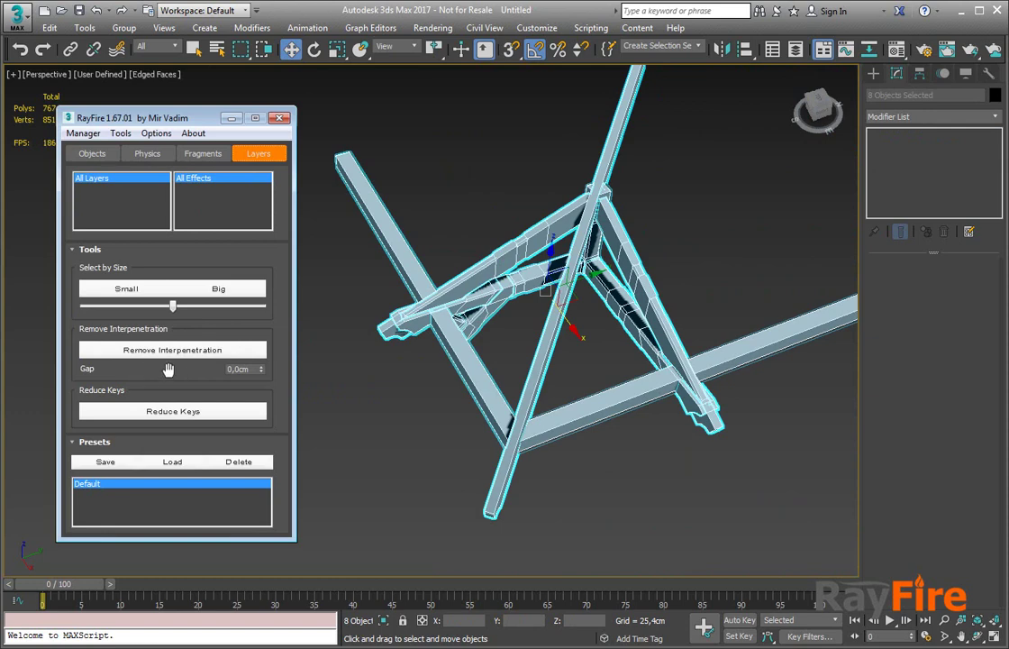
pyautogui.click(144, 353)
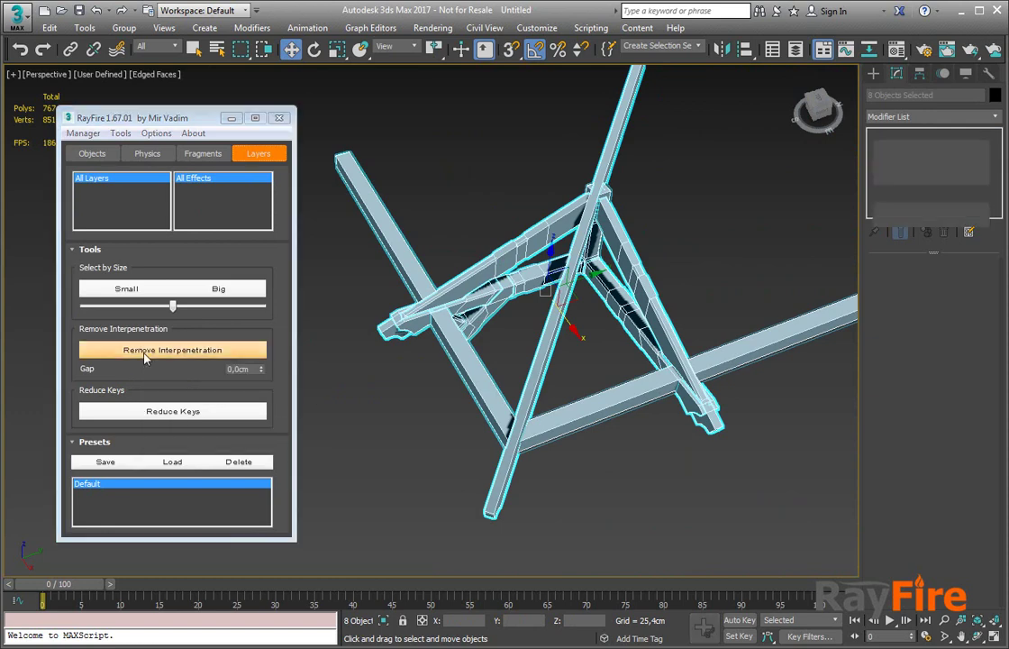
# Lift the processed rafter object off the horizontal beam to inspect its cut notch.
pyautogui.scroll(10, 397, 293)
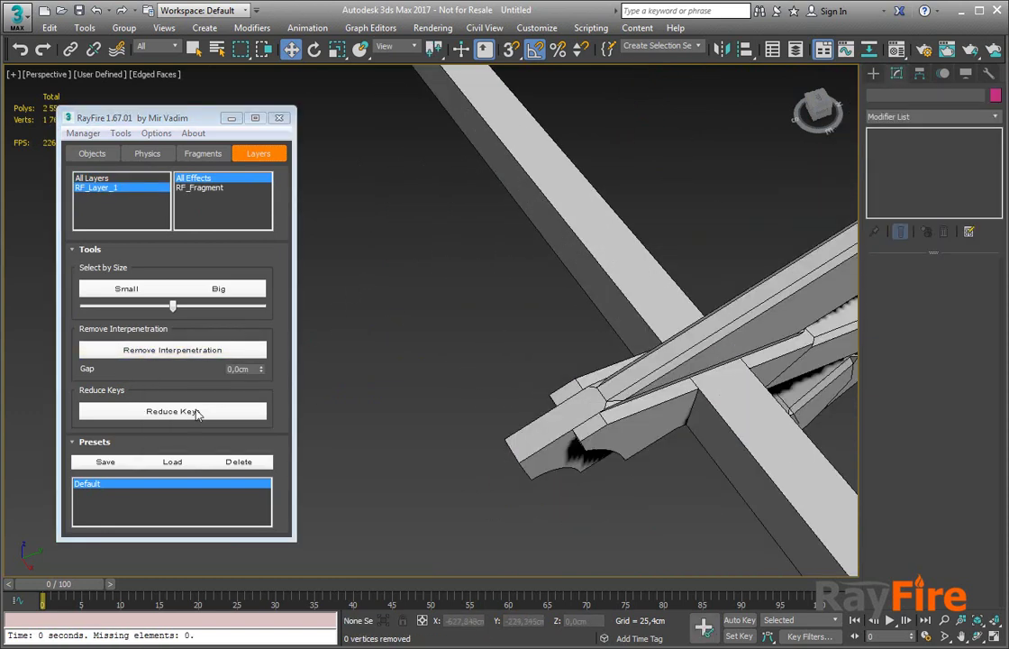
pyautogui.click(587, 300)
pyautogui.scroll(8, 527, 270)
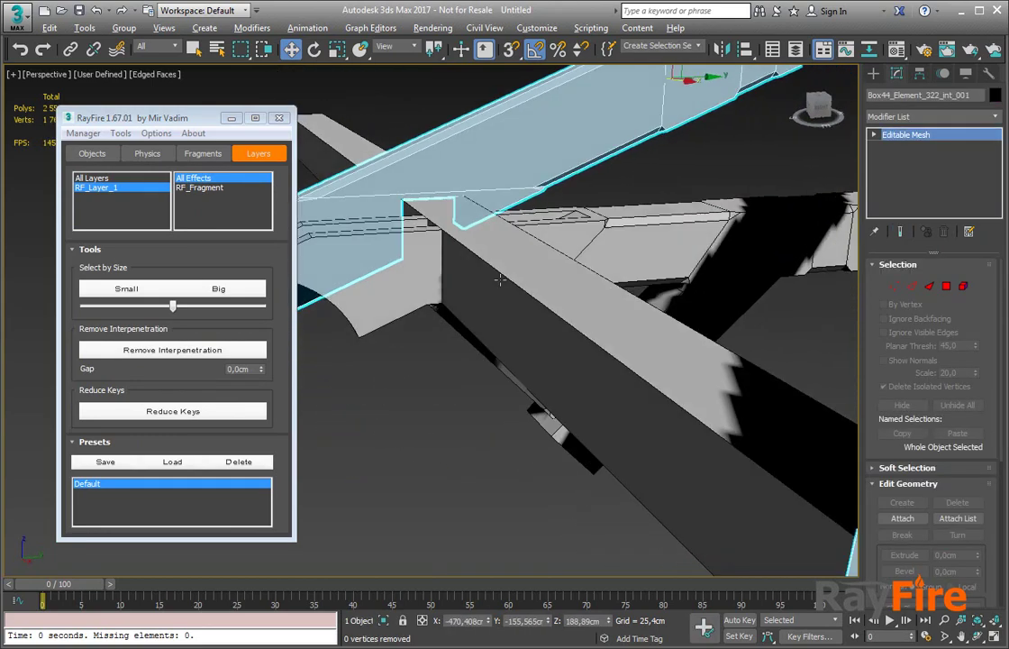
pyautogui.keyDown('alt'); pyautogui.moveTo(500, 281); pyautogui.dragTo(655, 196, button='middle'); pyautogui.keyUp('alt')
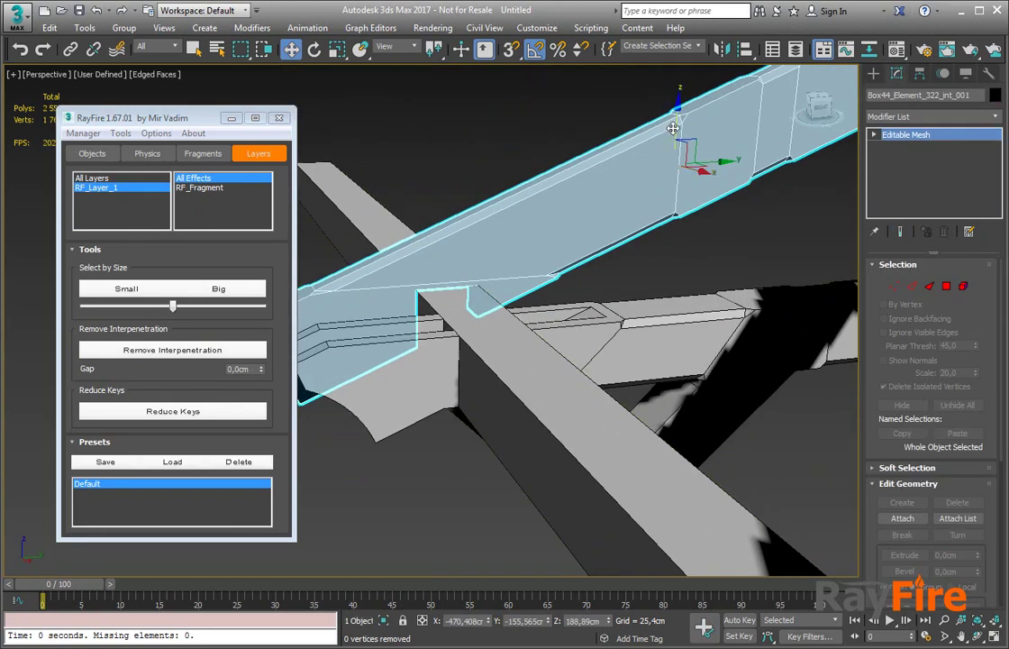
pyautogui.keyDown('alt'); pyautogui.moveTo(673, 129); pyautogui.dragTo(446, 279, button='middle'); pyautogui.keyUp('alt')
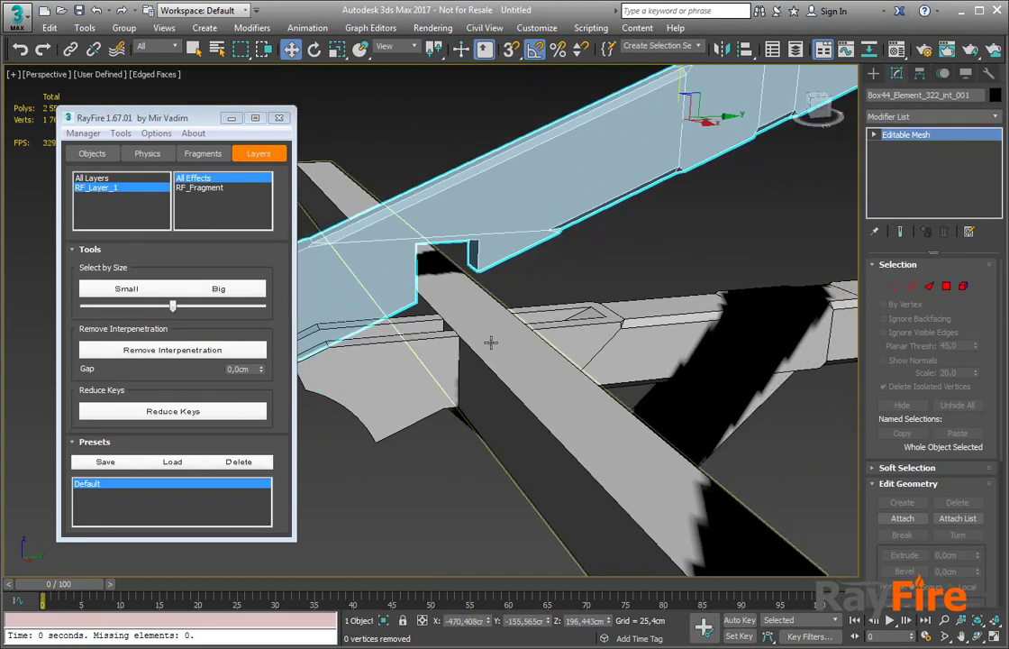
pyautogui.keyDown('alt'); pyautogui.moveTo(500, 344); pyautogui.dragTo(504, 416, button='middle'); pyautogui.keyUp('alt')
# Try moving the neighbouring frame piece to inspect its cuts, and undo all the test moves.
pyautogui.click(452, 312)
pyautogui.keyDown('alt'); pyautogui.moveTo(468, 355); pyautogui.dragTo(515, 370, button='middle'); pyautogui.keyUp('alt')
pyautogui.moveTo(517, 403); pyautogui.dragTo(511, 327)
pyautogui.hotkey('ctrl', 'z')
pyautogui.hotkey('ctrl', 'z')
pyautogui.hotkey('ctrl', 'z')
pyautogui.hotkey('ctrl', 'z')
pyautogui.keyDown('alt'); pyautogui.moveTo(509, 335); pyautogui.dragTo(583, 398, button='middle'); pyautogui.keyUp('alt')
# Move the two upper rafter elements away from the post in Element mode to expose their cut joints.
pyautogui.click(962, 286)
pyautogui.click(676, 379)
pyautogui.press('F3')
pyautogui.scroll(-2, 703, 334)
pyautogui.keyDown('alt'); pyautogui.moveTo(656, 265); pyautogui.dragTo(654, 286, button='middle'); pyautogui.keyUp('alt')
pyautogui.press('F3')
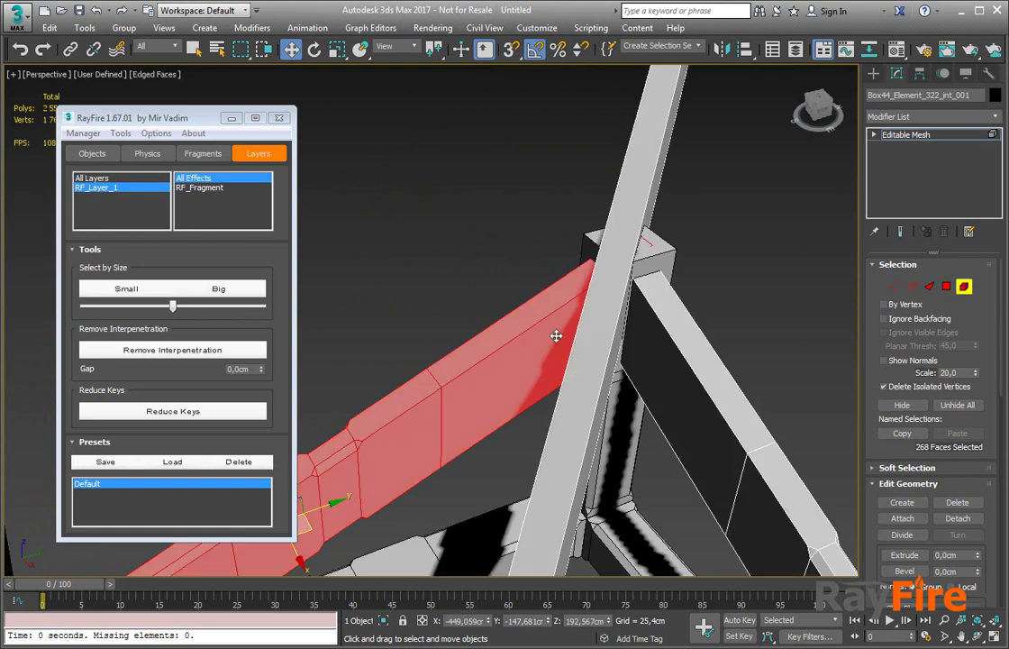
pyautogui.moveTo(556, 336); pyautogui.dragTo(451, 253)
pyautogui.moveTo(656, 329); pyautogui.dragTo(770, 300)
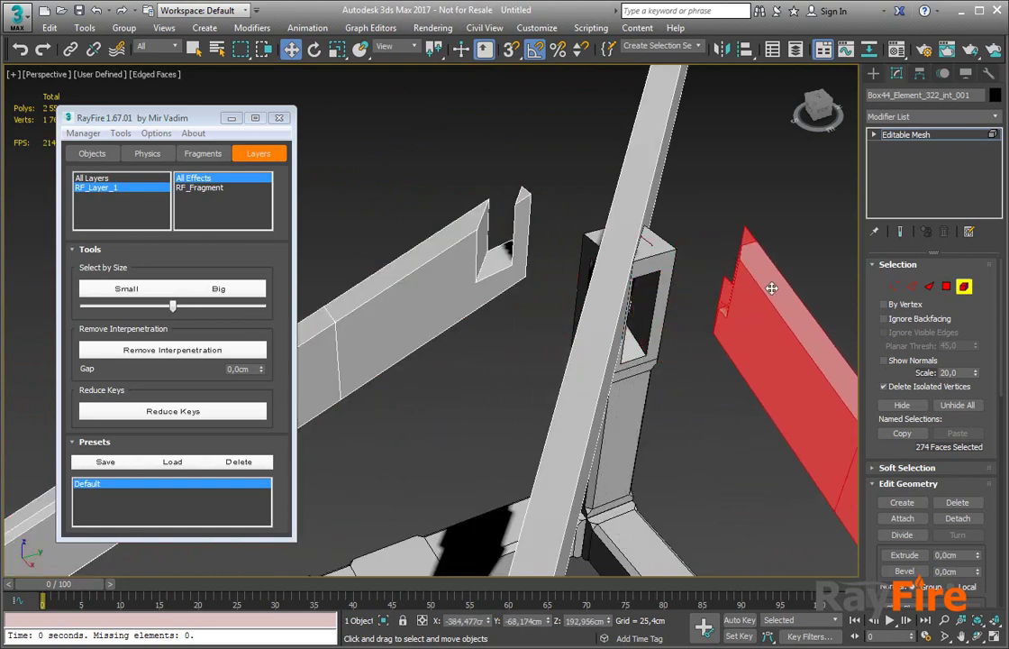
pyautogui.click(964, 286)
# Select all slabs and columns of the tower and examine where they overlap in wireframe.
pyautogui.keyDown('alt'); pyautogui.moveTo(734, 288); pyautogui.dragTo(701, 327, button='middle'); pyautogui.keyUp('alt')
pyautogui.scroll(-10, 624, 333)
pyautogui.keyDown('alt'); pyautogui.moveTo(597, 333); pyautogui.dragTo(512, 319, button='middle'); pyautogui.keyUp('alt')
pyautogui.scroll(10, 676, 322)
pyautogui.scroll(-6, 541, 252)
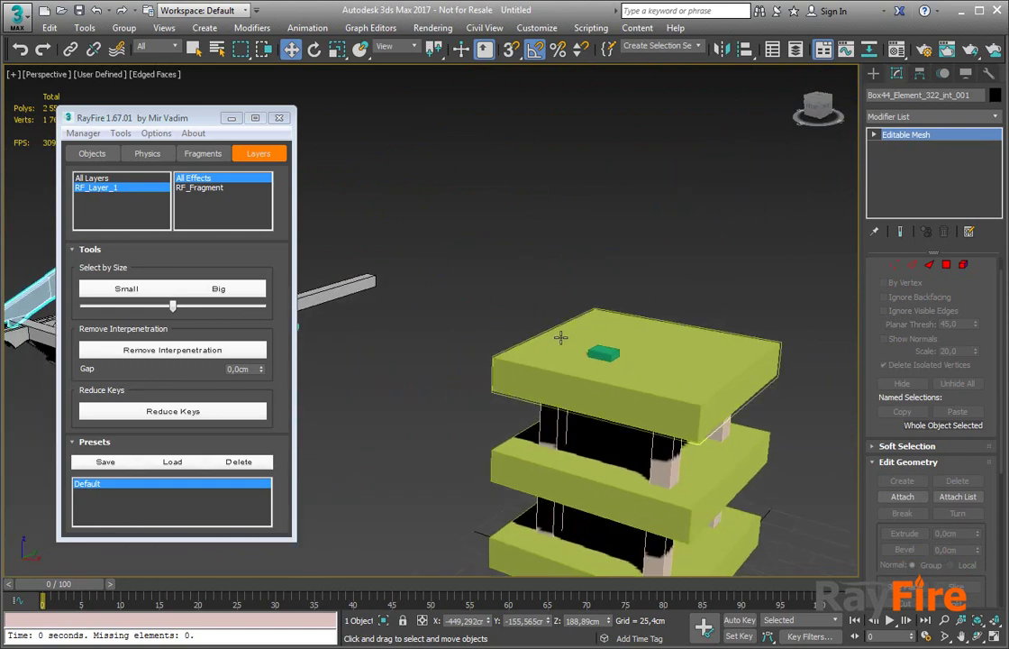
pyautogui.moveTo(748, 424); pyautogui.dragTo(750, 427)
pyautogui.press('z')
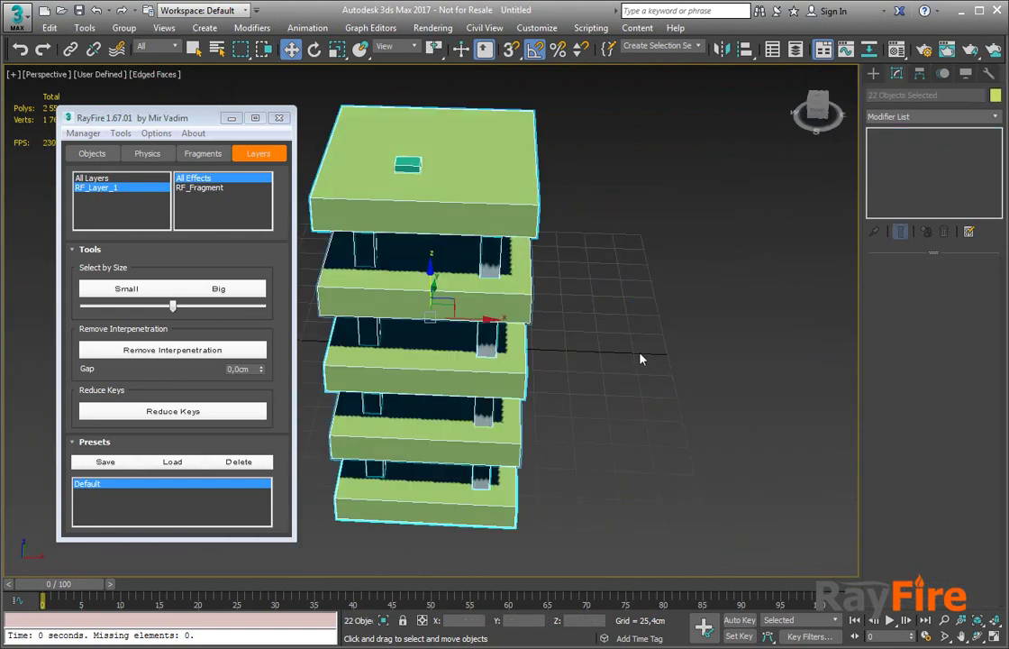
pyautogui.moveTo(511, 345); pyautogui.dragTo(590, 344, button='middle')
pyautogui.moveTo(506, 275); pyautogui.dragTo(606, 270, button='middle')
pyautogui.press('F3')
pyautogui.scroll(5, 611, 297)
# Replace the contents of the Dynamic / Impact Objects list with the selected tower pieces.
pyautogui.click(87, 154)
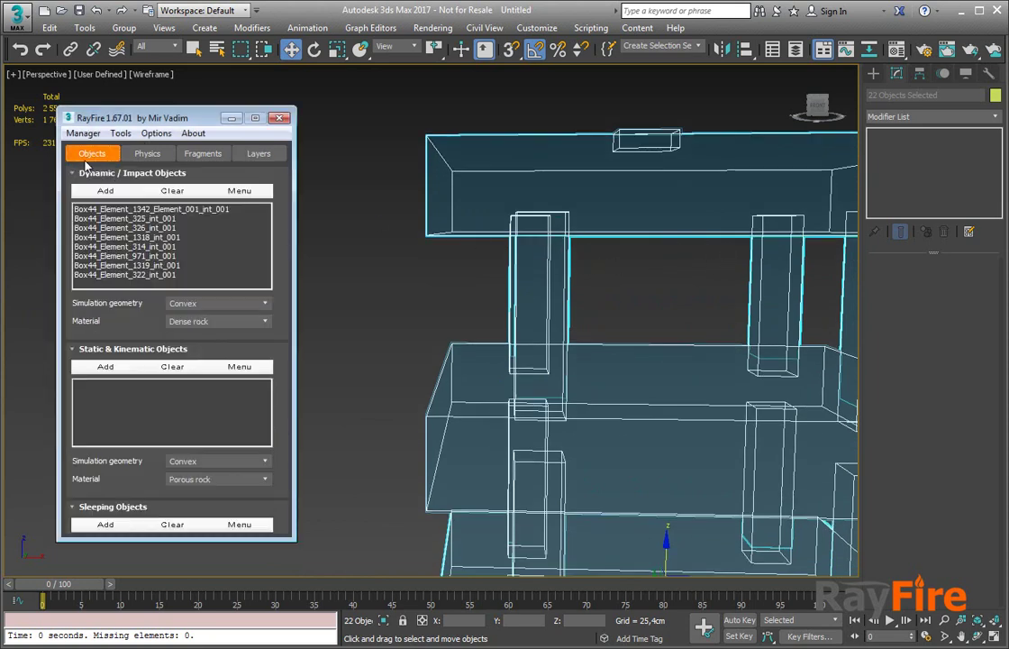
pyautogui.click(171, 191)
pyautogui.click(106, 190)
pyautogui.scroll(-5, 525, 306)
pyautogui.press('F3')
pyautogui.scroll(-3, 538, 337)
pyautogui.moveTo(545, 355); pyautogui.dragTo(560, 296, button='middle')
# Preview the physics simulation of the tower with PhysX/MassFx, and stop it after watching the pieces move.
pyautogui.click(150, 154)
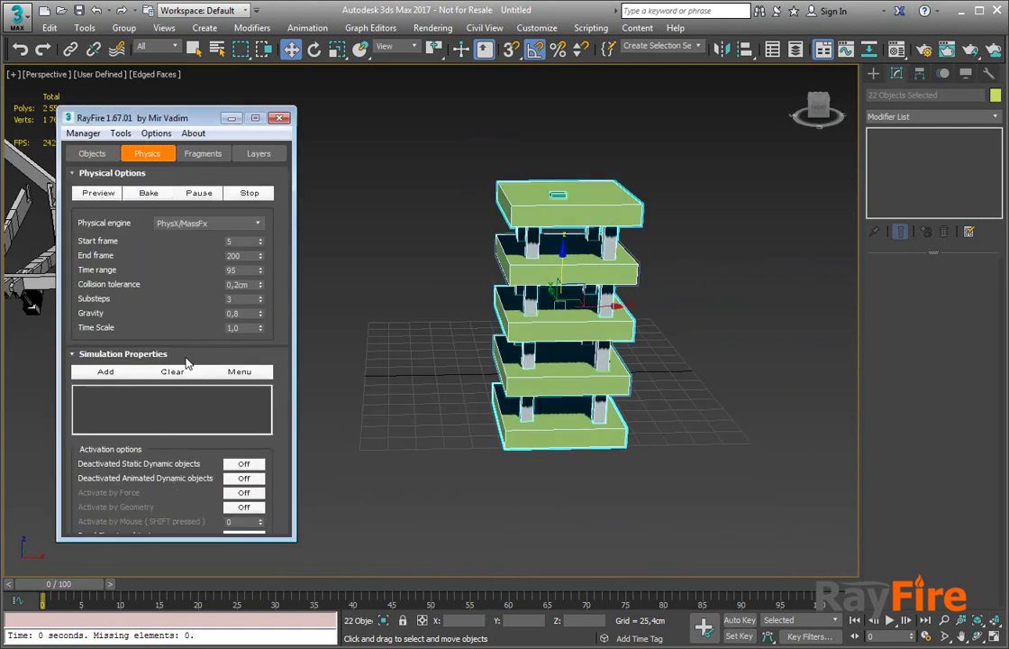
pyautogui.click(188, 354)
pyautogui.click(185, 371)
pyautogui.click(184, 387)
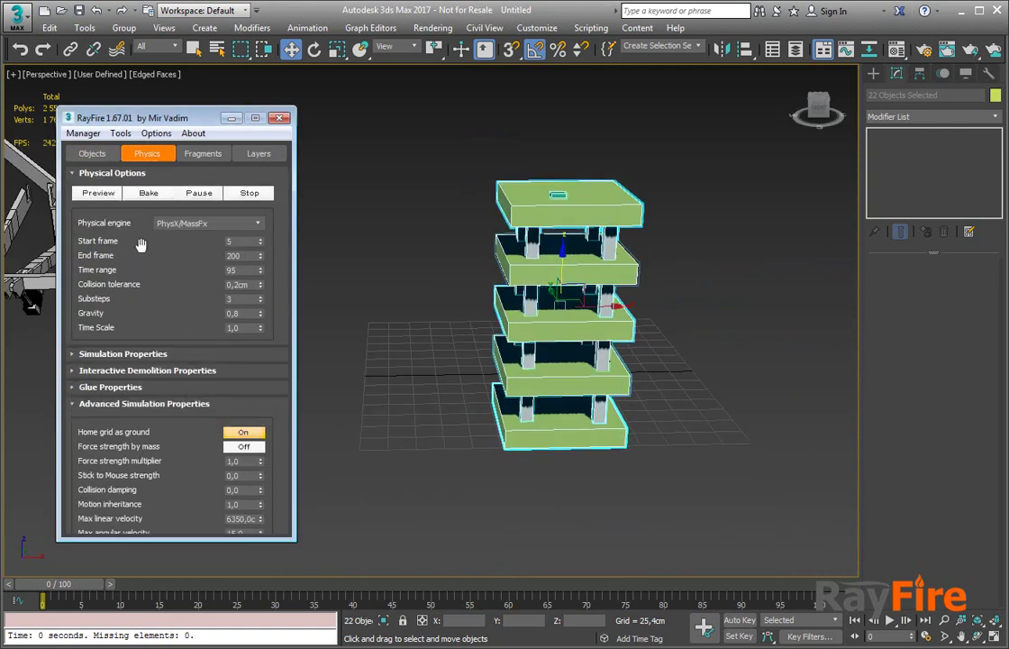
pyautogui.click(98, 193)
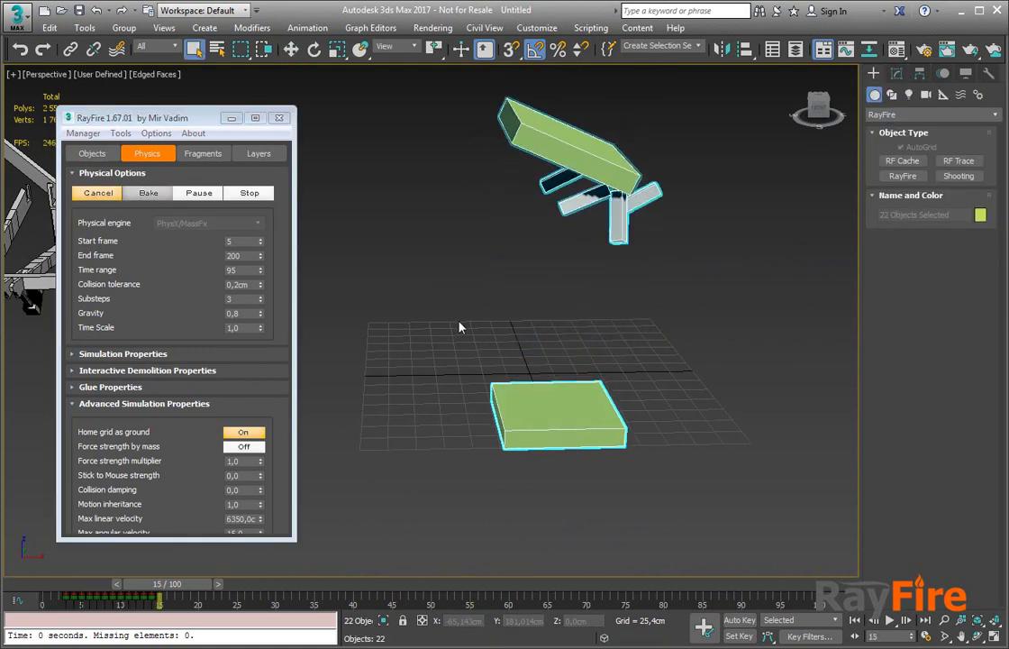
pyautogui.moveTo(459, 327); pyautogui.dragTo(434, 398, button='middle')
pyautogui.scroll(-6, 434, 398)
pyautogui.click(519, 367)
pyautogui.scroll(3, 519, 368)
pyautogui.moveTo(520, 367); pyautogui.dragTo(468, 393, button='middle')
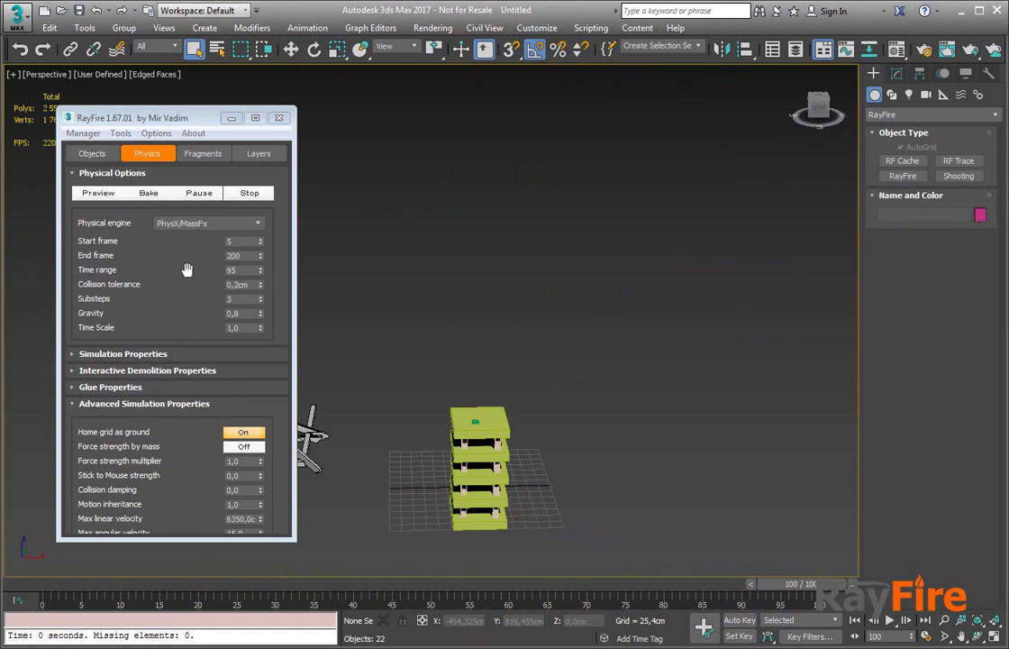
# Convert the front column under the tower's top slab to an Editable Poly.
pyautogui.scroll(10, 534, 281)
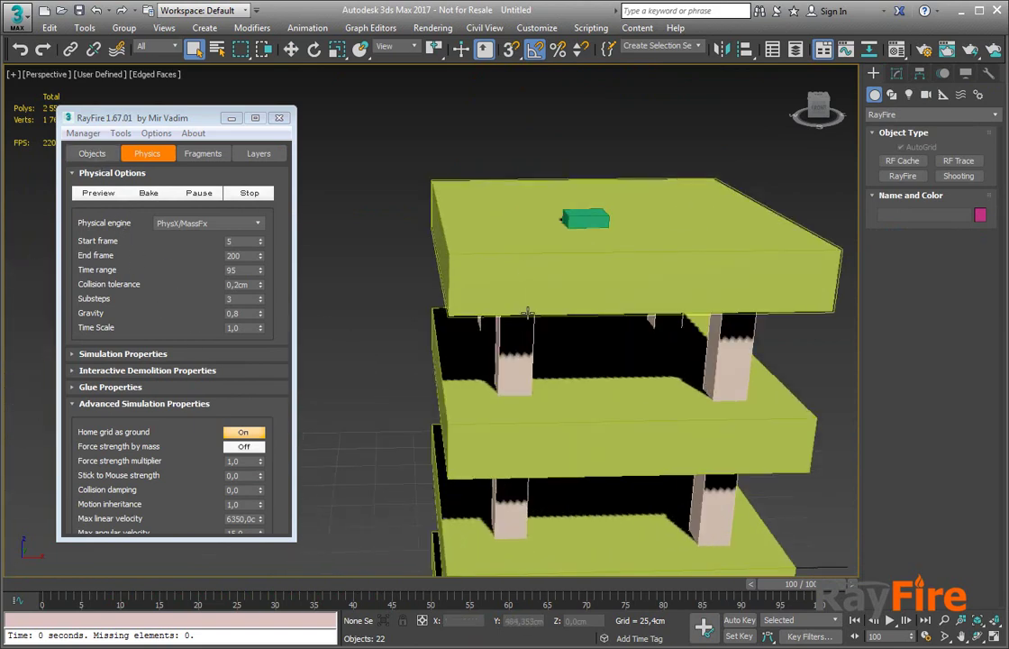
pyautogui.click(523, 334)
pyautogui.click(896, 74)
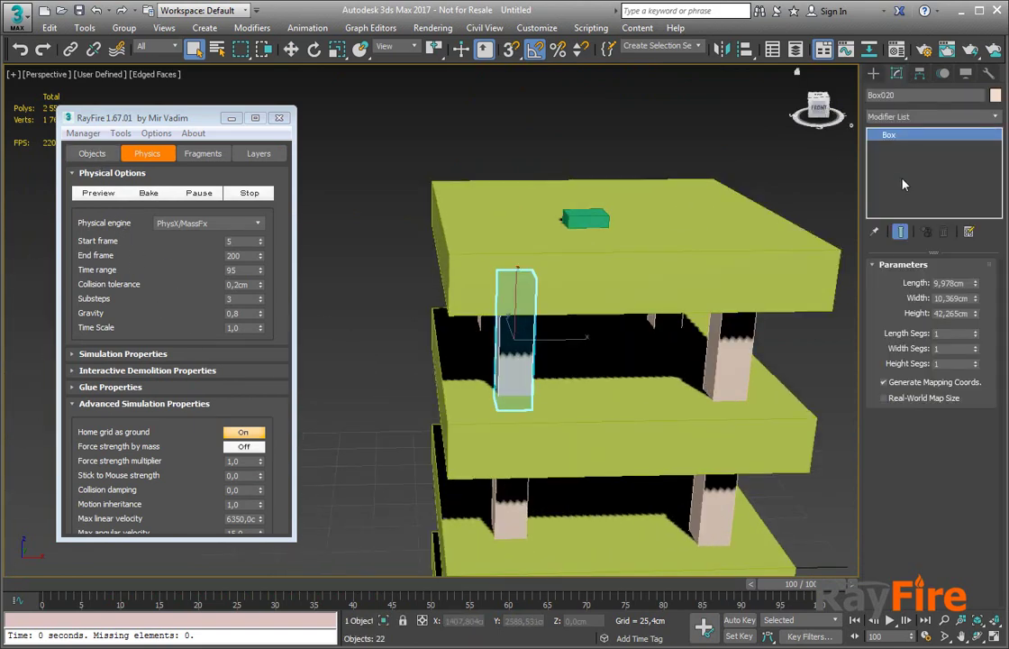
pyautogui.rightClick(903, 180)
pyautogui.click(952, 289)
# Raise the column's four bottom vertices to the upper surface of the slab below, and leave Vertex mode.
pyautogui.keyDown('alt'); pyautogui.moveTo(592, 369); pyautogui.dragTo(627, 310, button='middle'); pyautogui.keyUp('alt')
pyautogui.press('1')
pyautogui.moveTo(442, 361); pyautogui.dragTo(663, 466)
pyautogui.press('w')
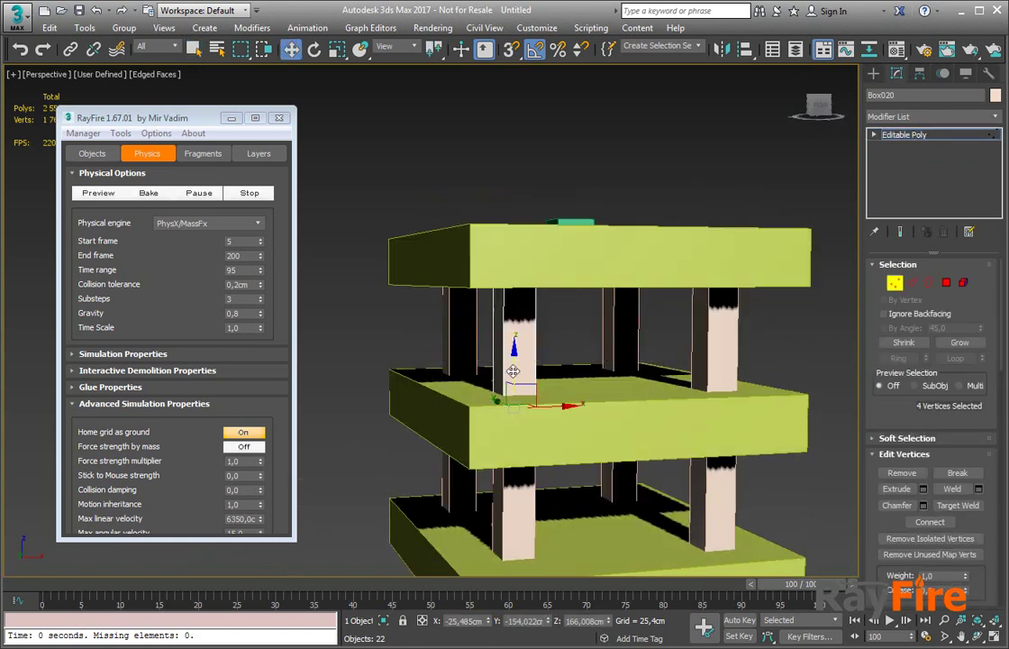
pyautogui.scroll(5, 532, 358)
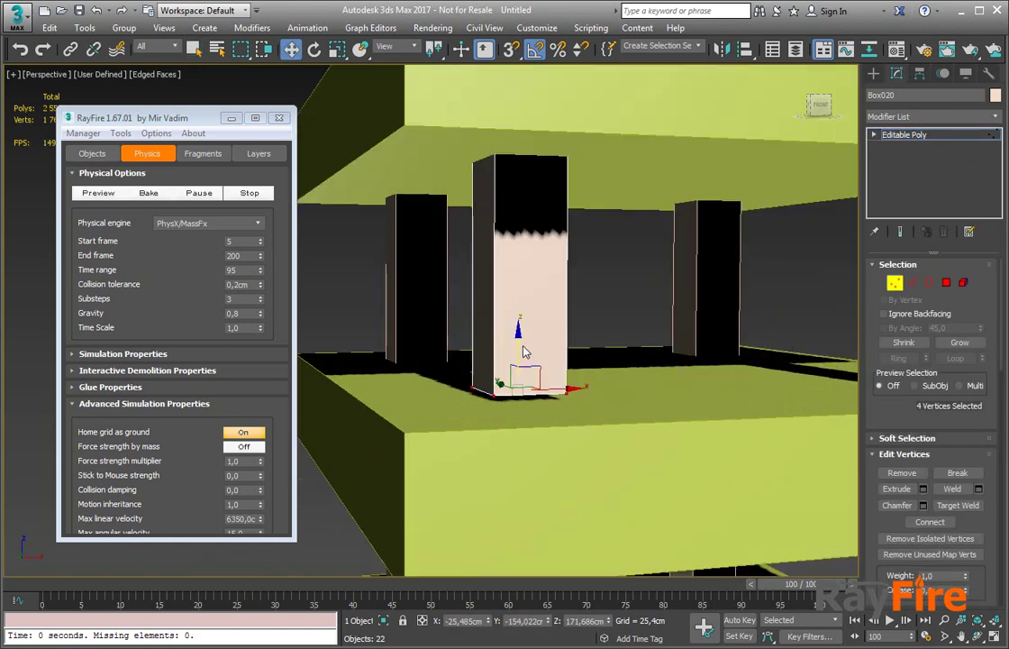
pyautogui.moveTo(518, 342); pyautogui.dragTo(521, 358)
pyautogui.click(914, 135)
pyautogui.scroll(-6, 625, 269)
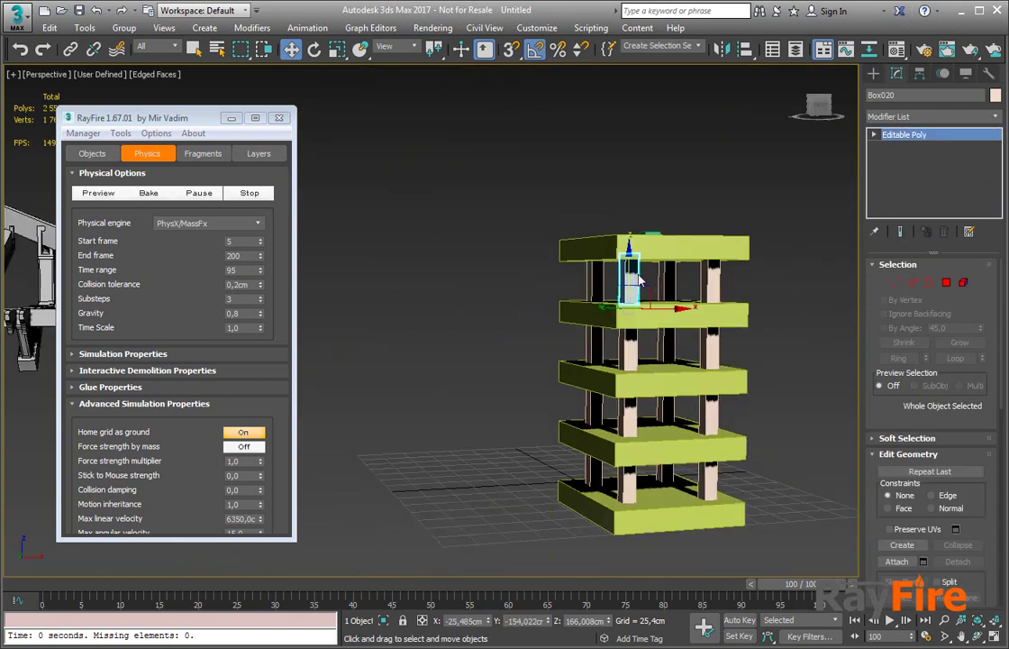
# Select all tower pieces and remove their interpenetrations with a gap of 0,5 cm.
pyautogui.hotkey('ctrl', 'a')
pyautogui.keyDown('alt'); pyautogui.moveTo(646, 333); pyautogui.dragTo(631, 362, button='middle'); pyautogui.keyUp('alt')
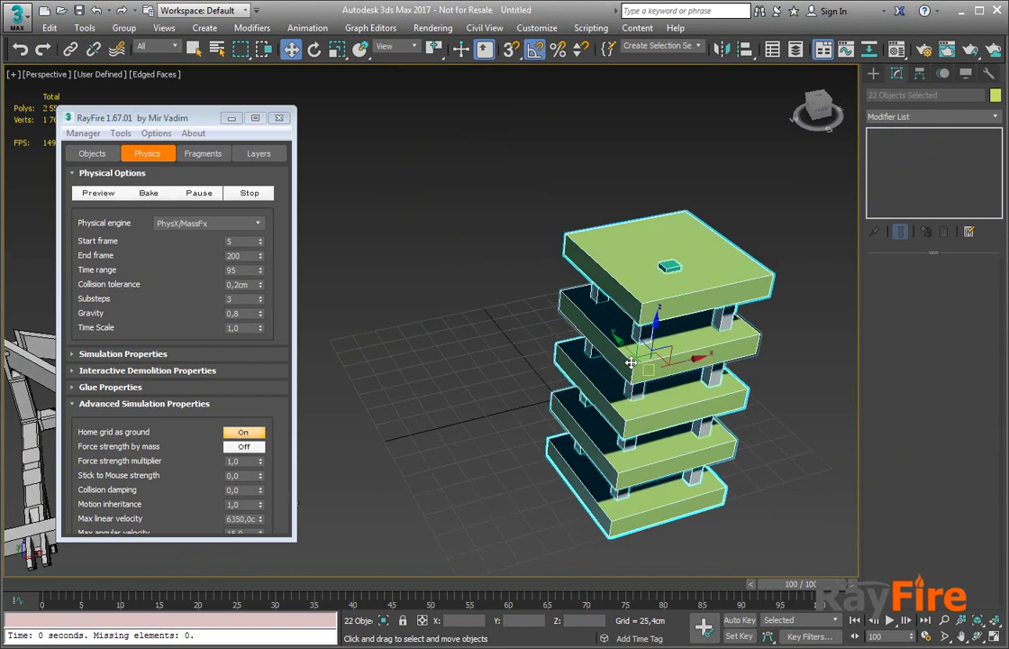
pyautogui.click(91, 154)
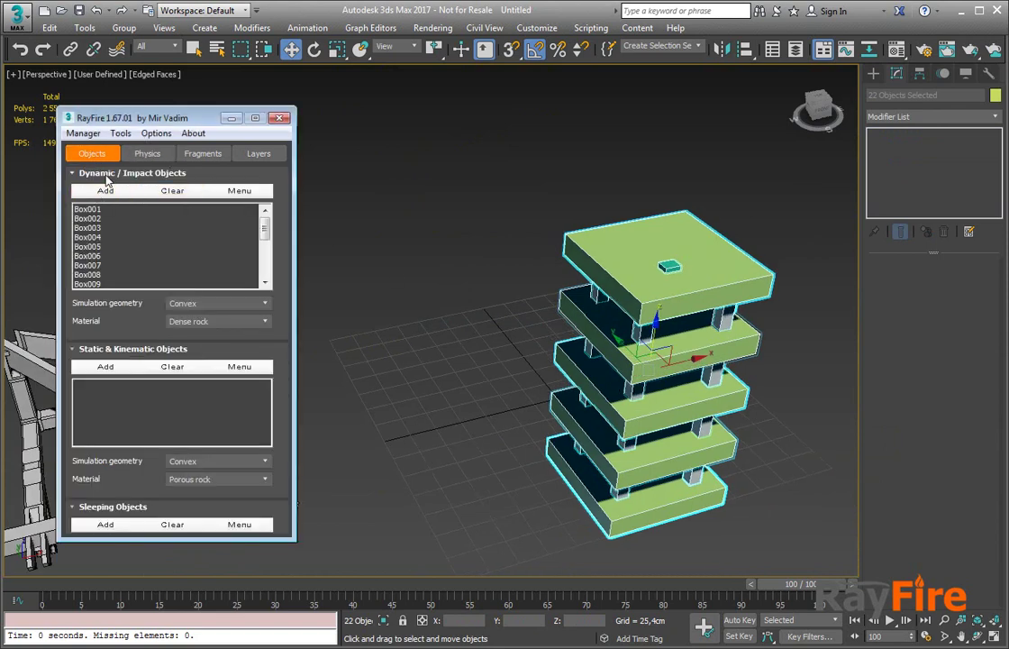
pyautogui.click(261, 154)
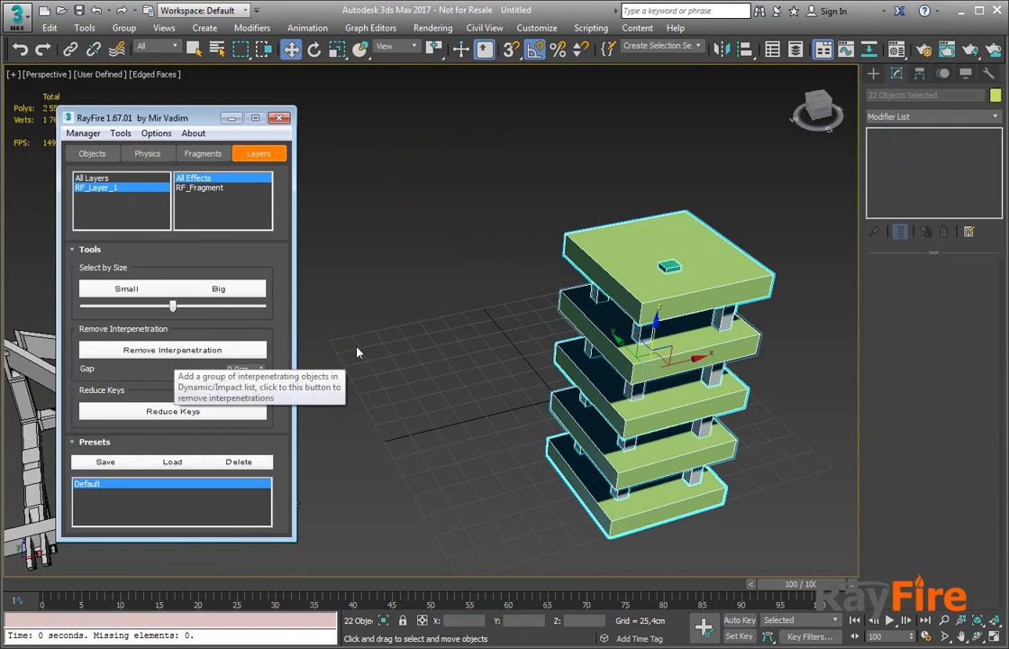
pyautogui.moveTo(592, 347); pyautogui.dragTo(455, 333, button='middle')
pyautogui.scroll(3, 500, 333)
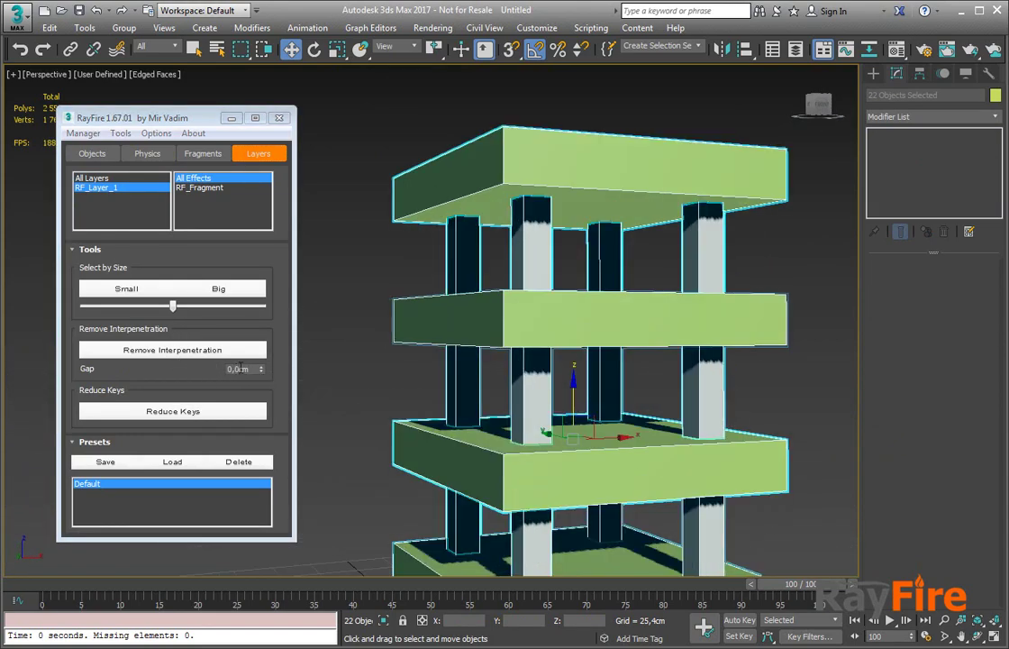
pyautogui.scroll(5, 483, 321)
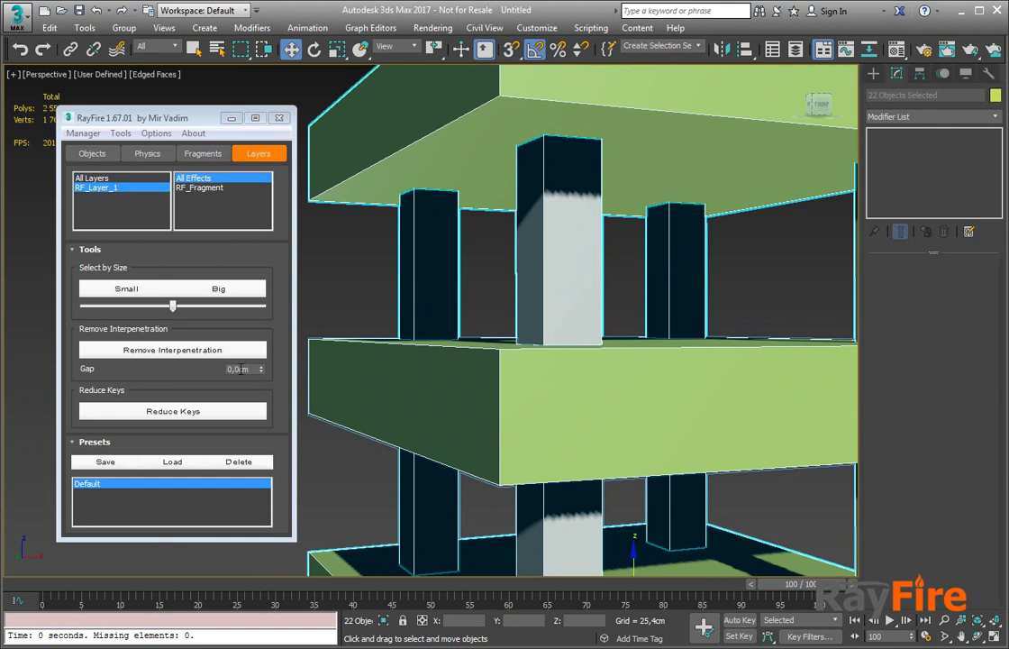
pyautogui.doubleClick(232, 370)
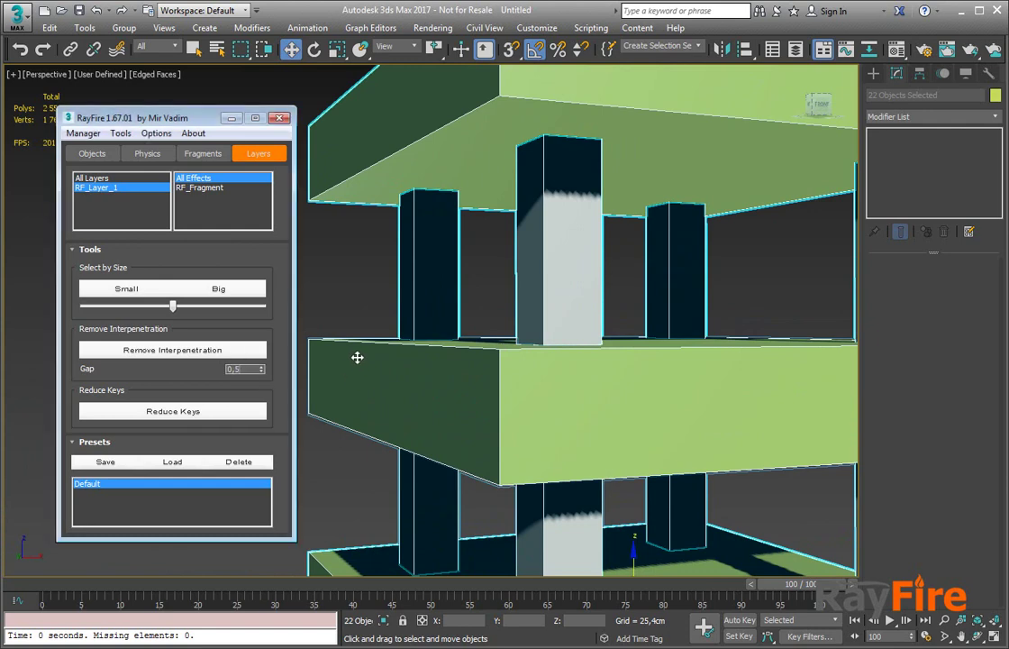
pyautogui.click(140, 350)
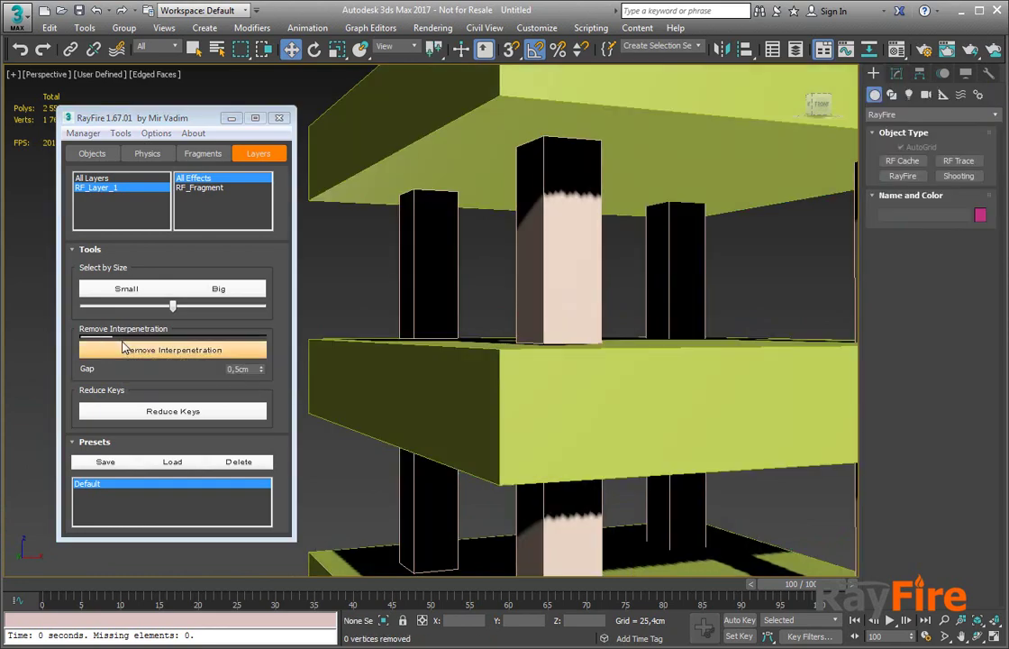
# Examine the gaps between the separated slabs and columns in wireframe, and return to the shaded display.
pyautogui.scroll(-6, 604, 390)
pyautogui.press('F3')
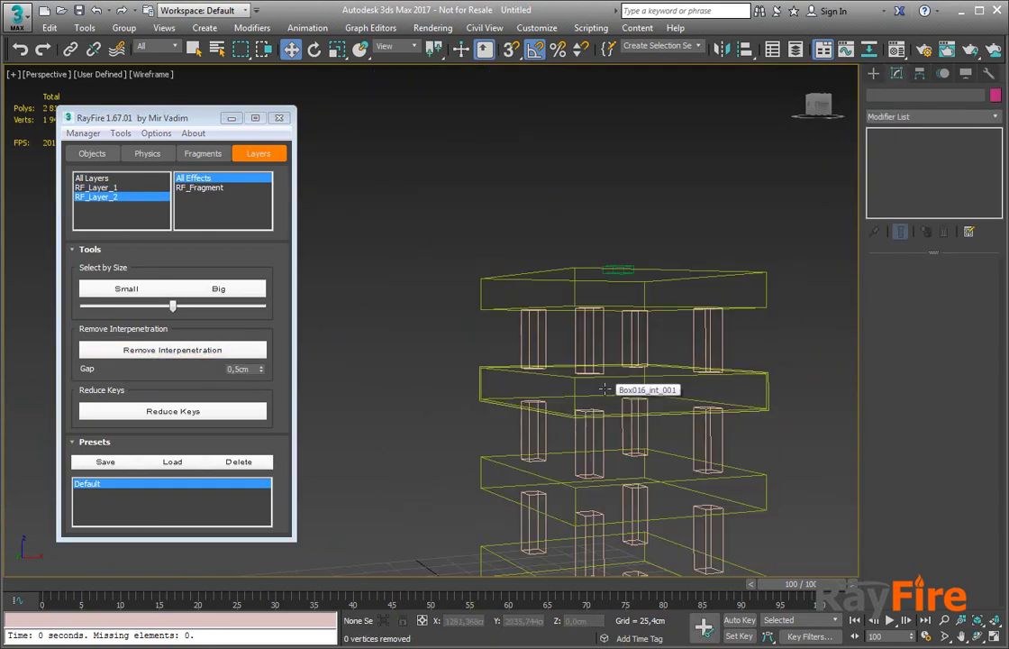
pyautogui.moveTo(602, 365); pyautogui.dragTo(564, 310, button='middle')
pyautogui.scroll(8, 552, 296)
pyautogui.scroll(-6, 545, 288)
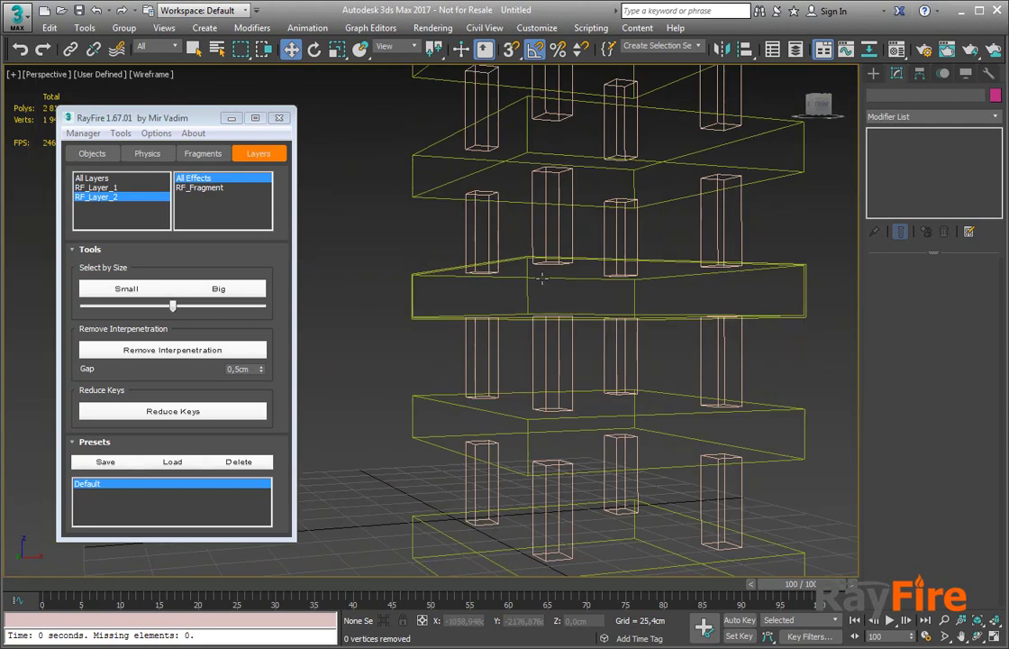
pyautogui.press('F3')
pyautogui.scroll(-5, 552, 290)
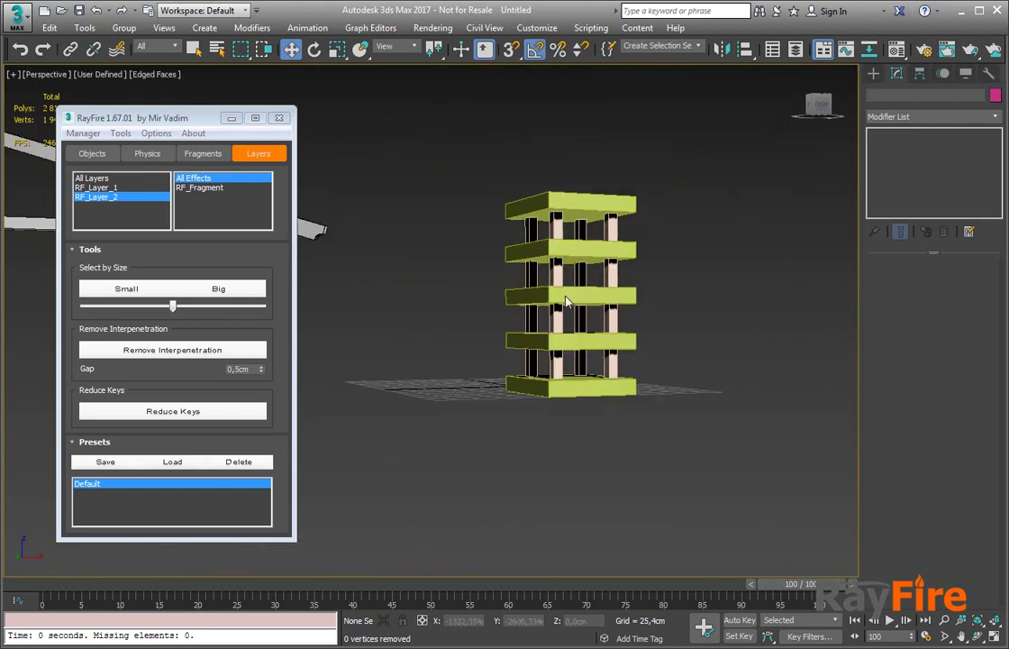
# Preview the physics simulation of the separated tower with PhysX/MassFx.
pyautogui.click(140, 153)
pyautogui.click(103, 195)
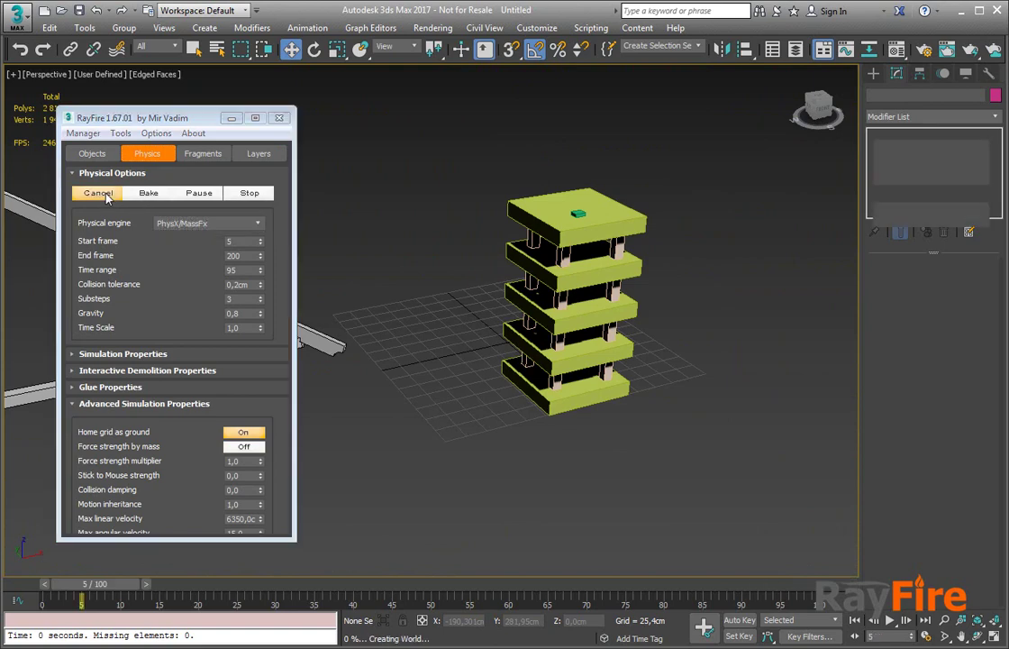
pyautogui.scroll(6, 545, 288)
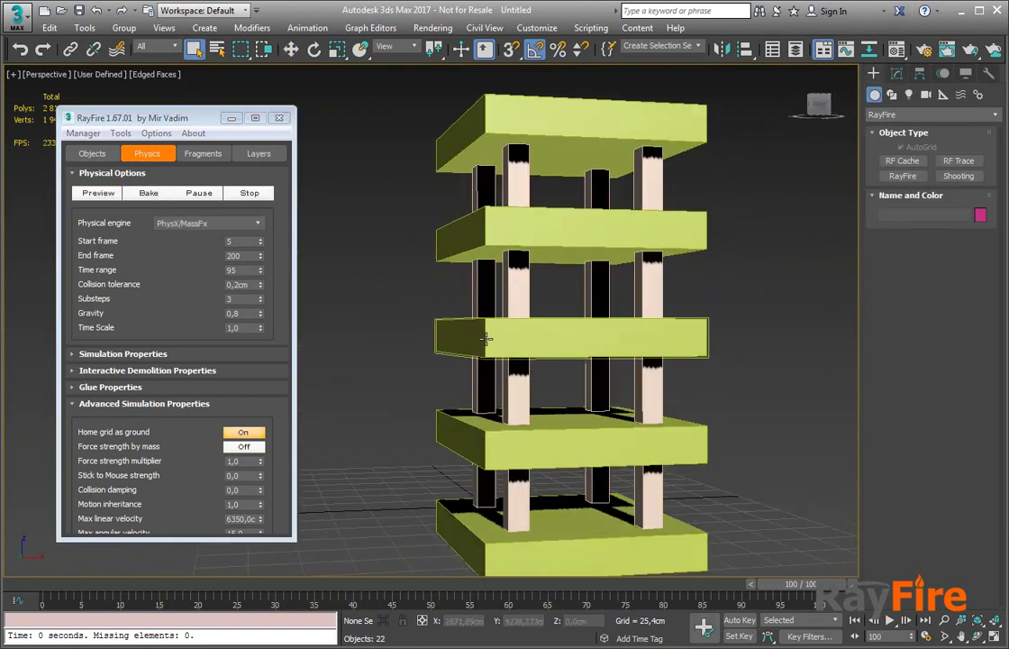
# Examine the separated columns and slabs, and delete the generated RF_Layer_2 pieces through RayFire to bring back the original tower.
pyautogui.moveTo(579, 330); pyautogui.dragTo(534, 312, button='middle')
pyautogui.scroll(4, 518, 233)
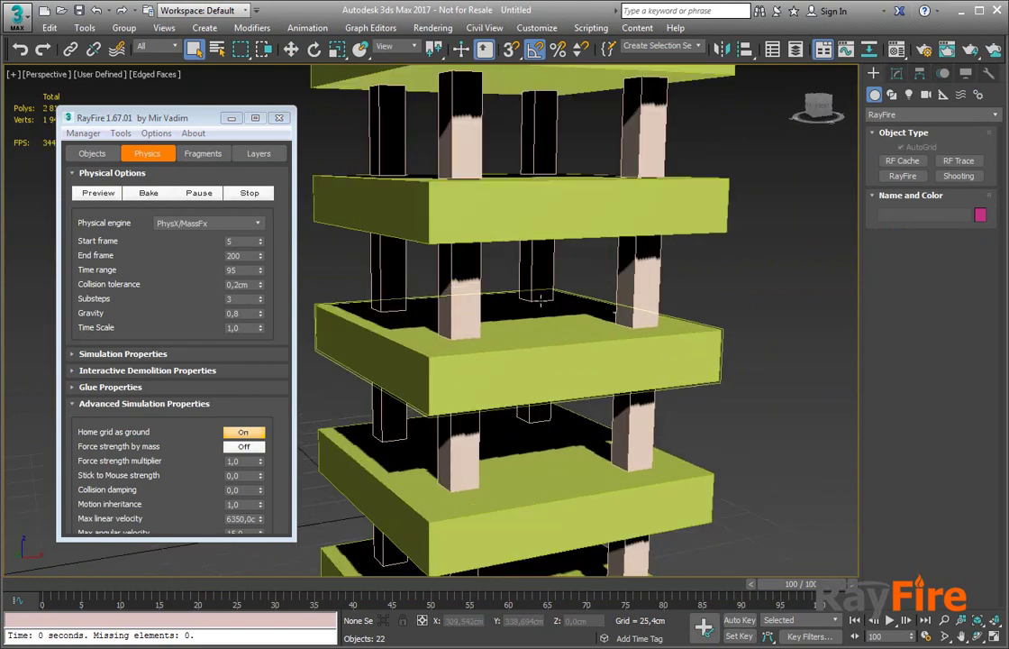
pyautogui.moveTo(518, 234); pyautogui.dragTo(544, 400, button='middle')
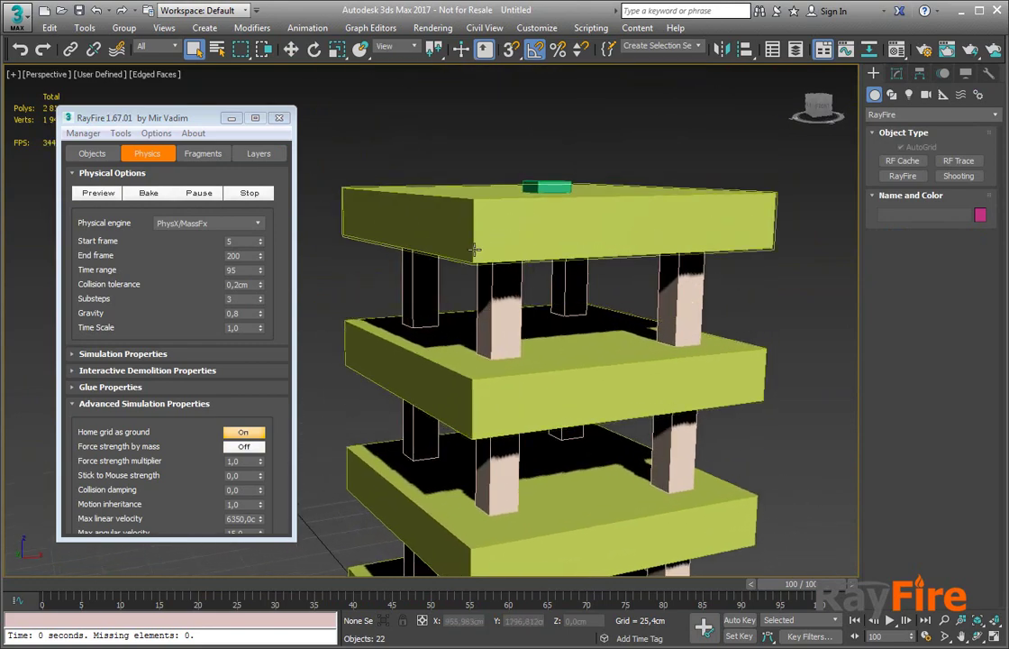
pyautogui.keyDown('alt'); pyautogui.moveTo(474, 250); pyautogui.dragTo(469, 238, button='middle'); pyautogui.keyUp('alt')
pyautogui.click(486, 250)
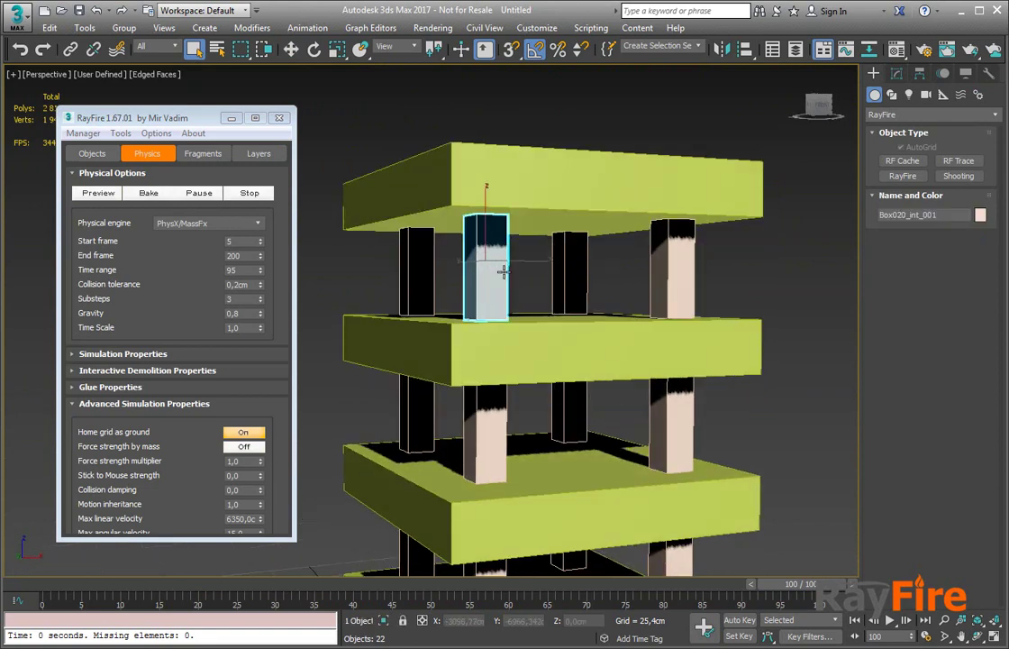
pyautogui.click(83, 133)
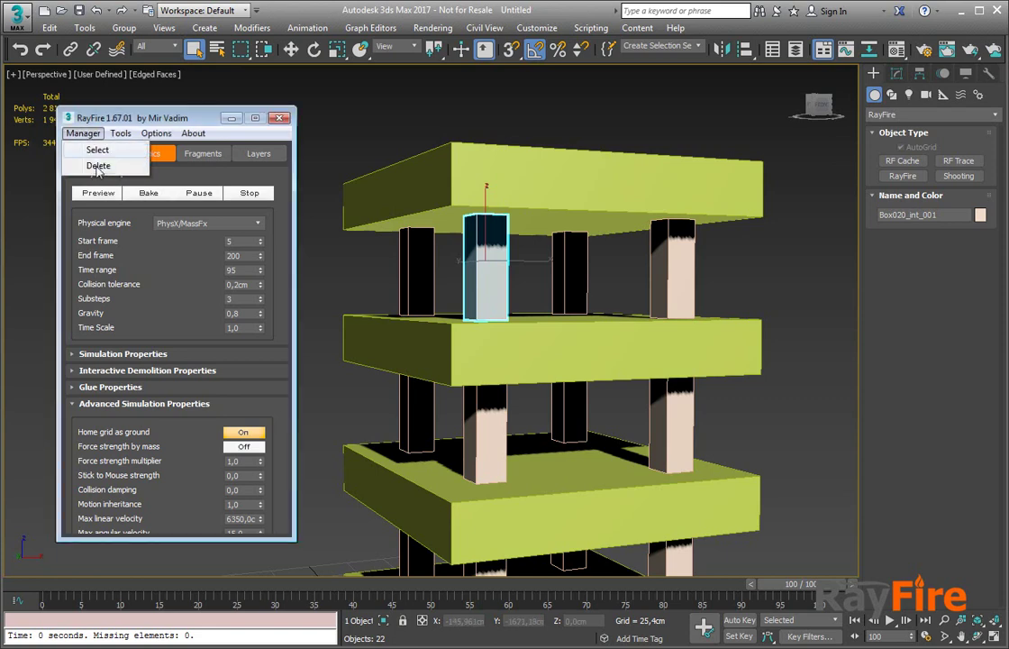
pyautogui.click(97, 166)
# Examine the overlap between the front column and the top slab by selecting each of them in close-up.
pyautogui.click(472, 198)
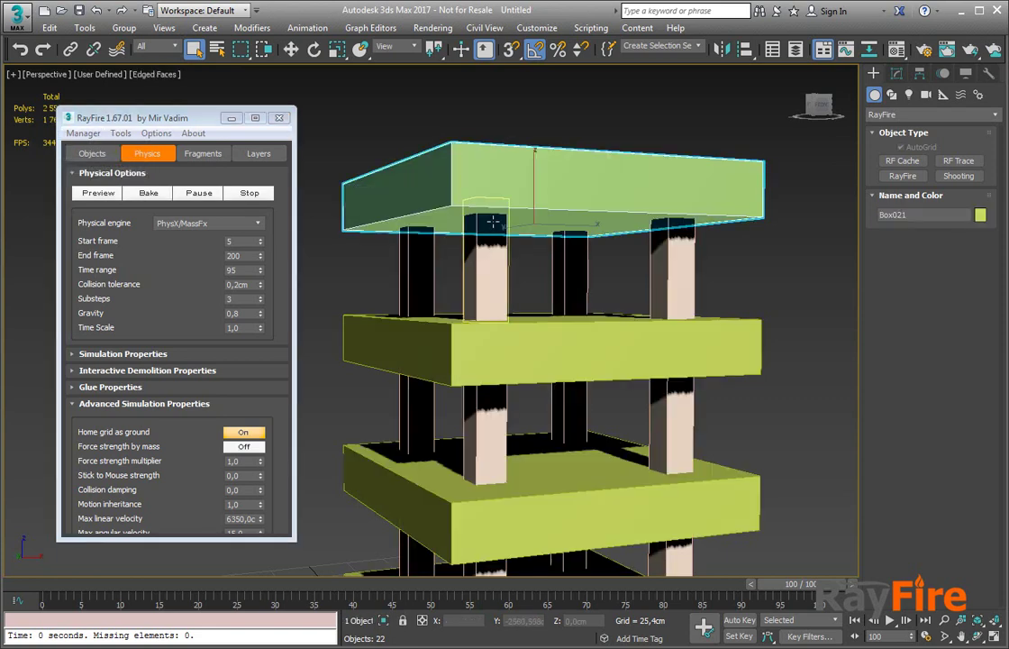
pyautogui.scroll(5, 494, 222)
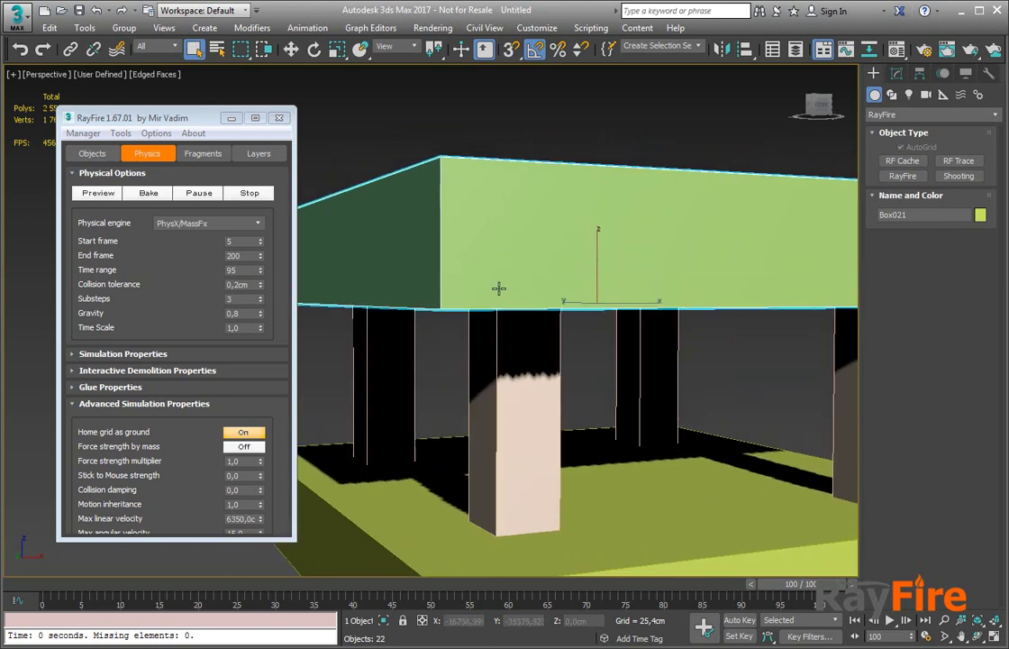
pyautogui.click(504, 296)
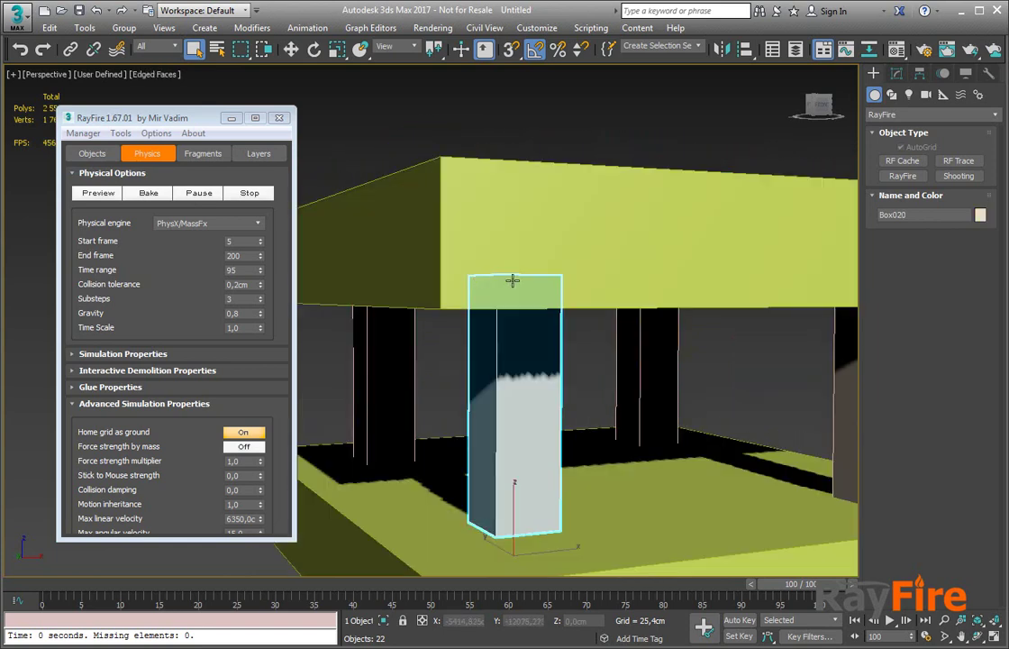
pyautogui.click(541, 219)
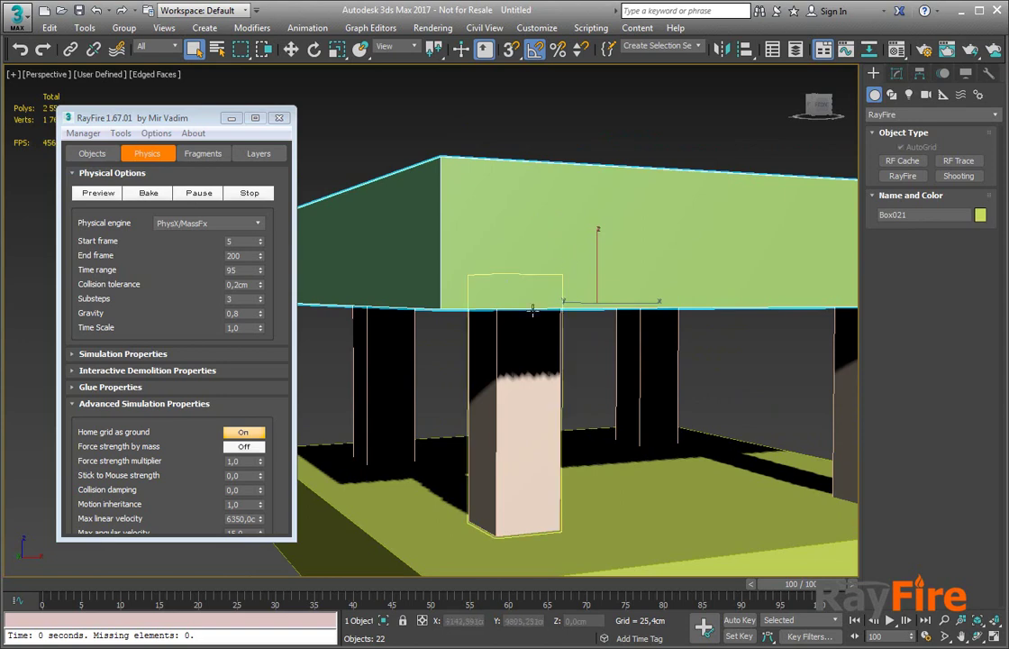
pyautogui.scroll(-2, 532, 311)
pyautogui.moveTo(532, 311); pyautogui.dragTo(515, 221, button='middle')
pyautogui.scroll(2, 515, 221)
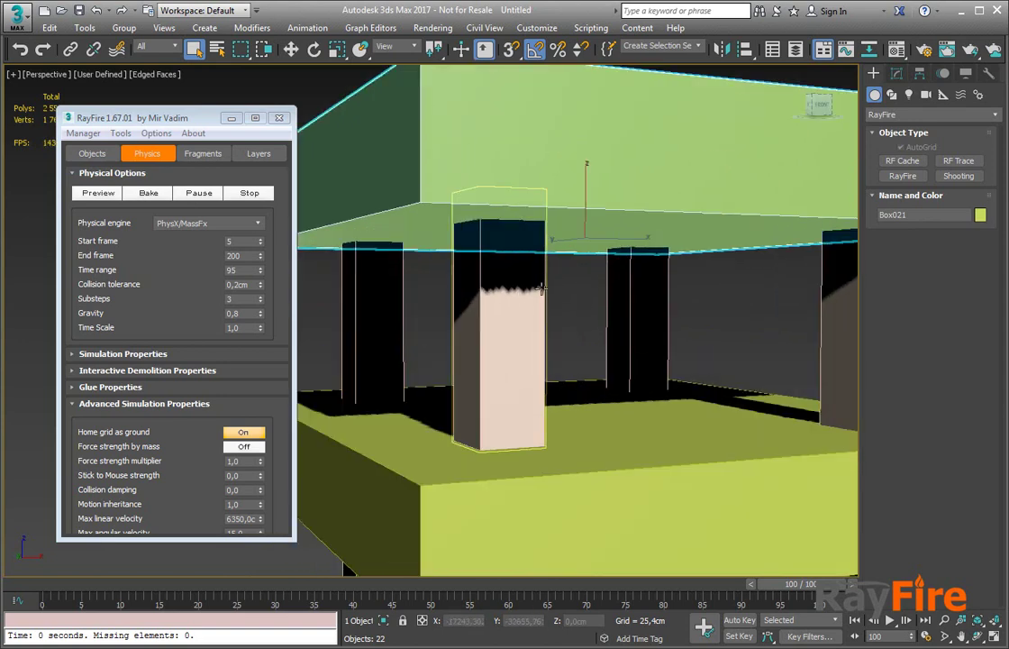
pyautogui.moveTo(533, 241); pyautogui.dragTo(527, 271, button='middle')
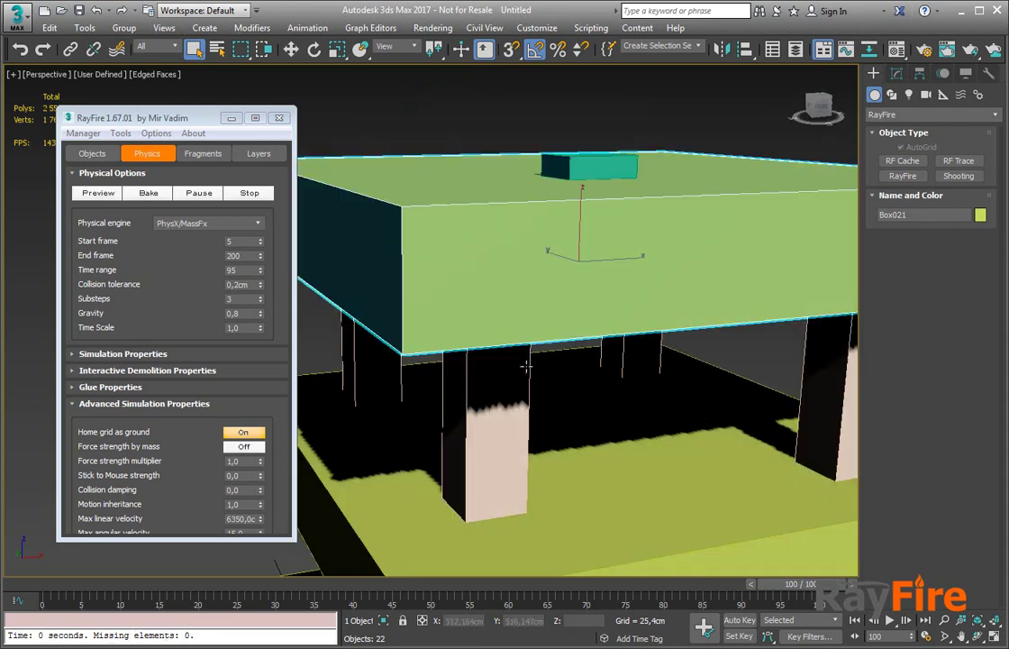
pyautogui.keyDown('alt'); pyautogui.moveTo(525, 365); pyautogui.dragTo(545, 270, button='middle'); pyautogui.keyUp('alt')
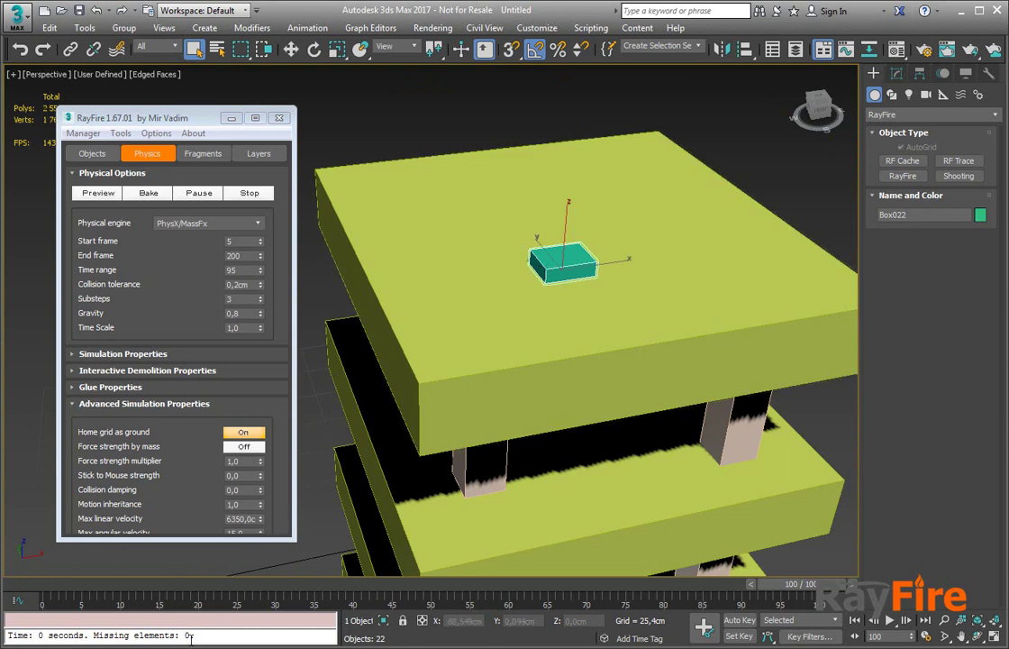
# Lower the small teal box on the roof to Z 216,553 cm, so that it sits inside the top slab.
pyautogui.keyDown('alt'); pyautogui.moveTo(536, 398); pyautogui.dragTo(530, 351, button='middle'); pyautogui.keyUp('alt')
pyautogui.press('w')
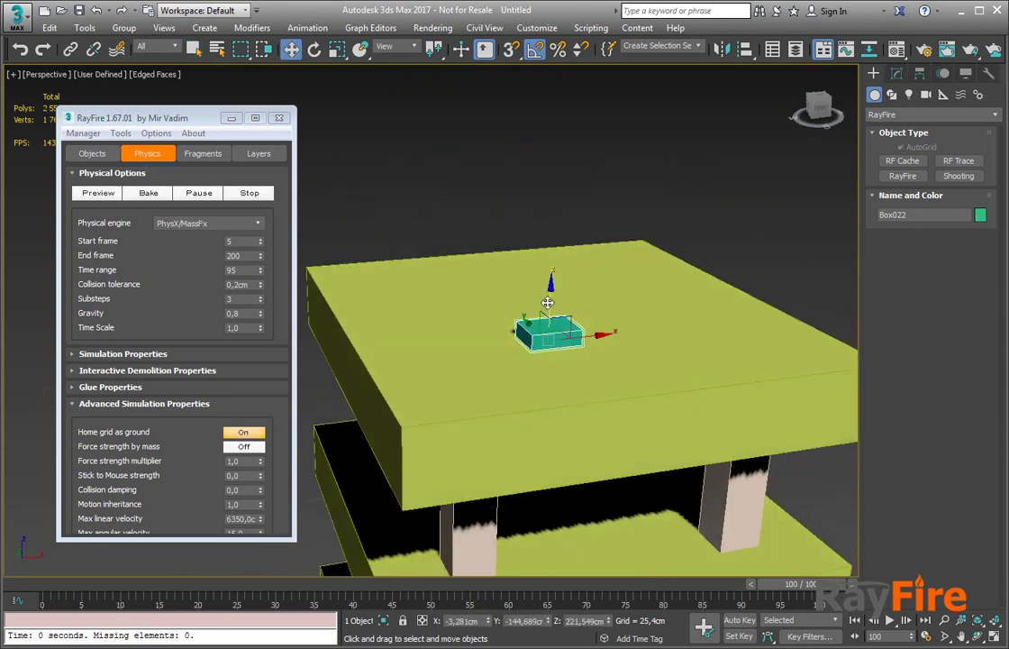
pyautogui.moveTo(547, 302); pyautogui.dragTo(534, 361)
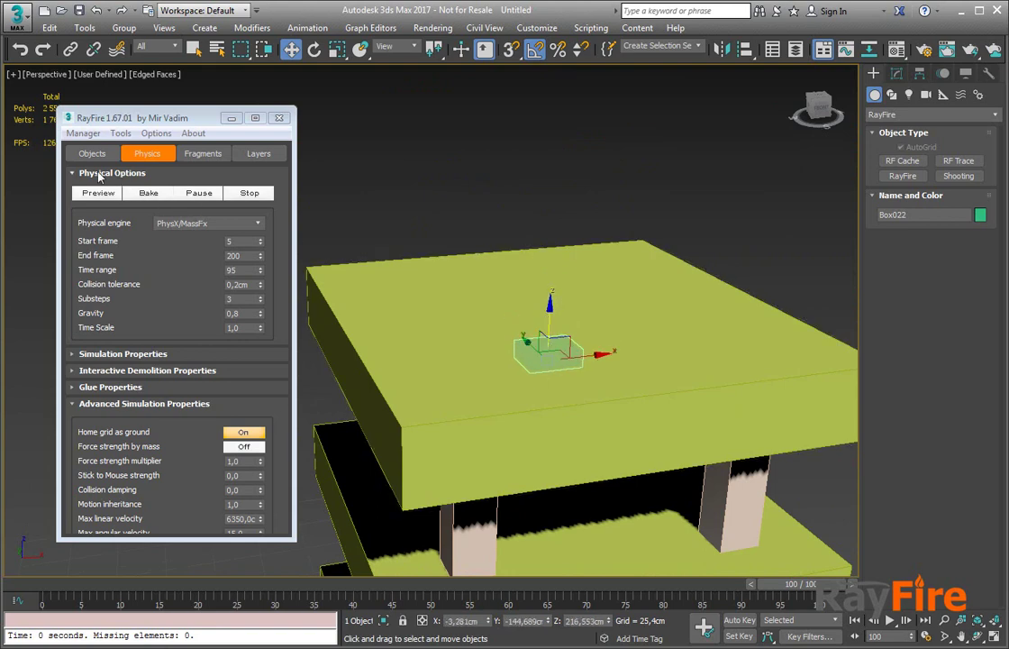
# Remove the tower's interpenetrations again with the embedded box included, and show the result in wireframe.
pyautogui.click(258, 154)
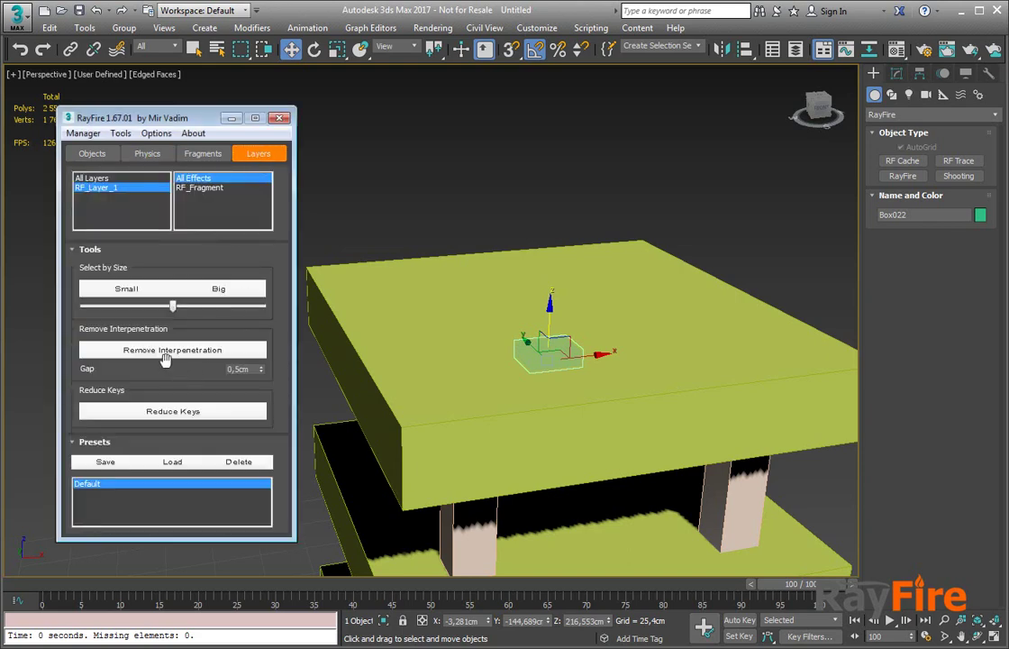
pyautogui.click(164, 349)
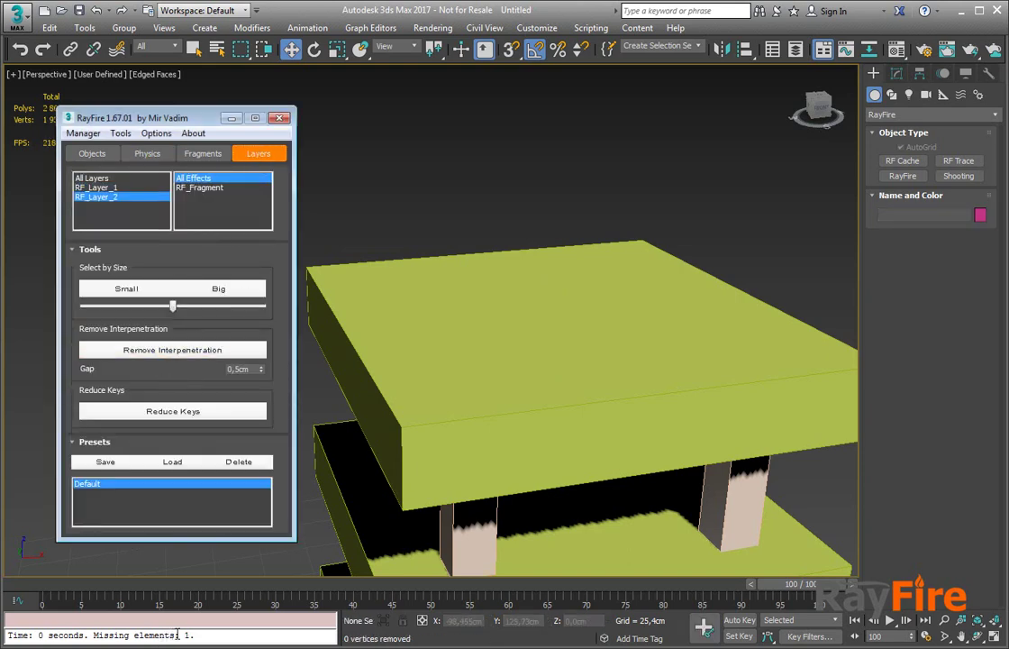
pyautogui.press('F3')
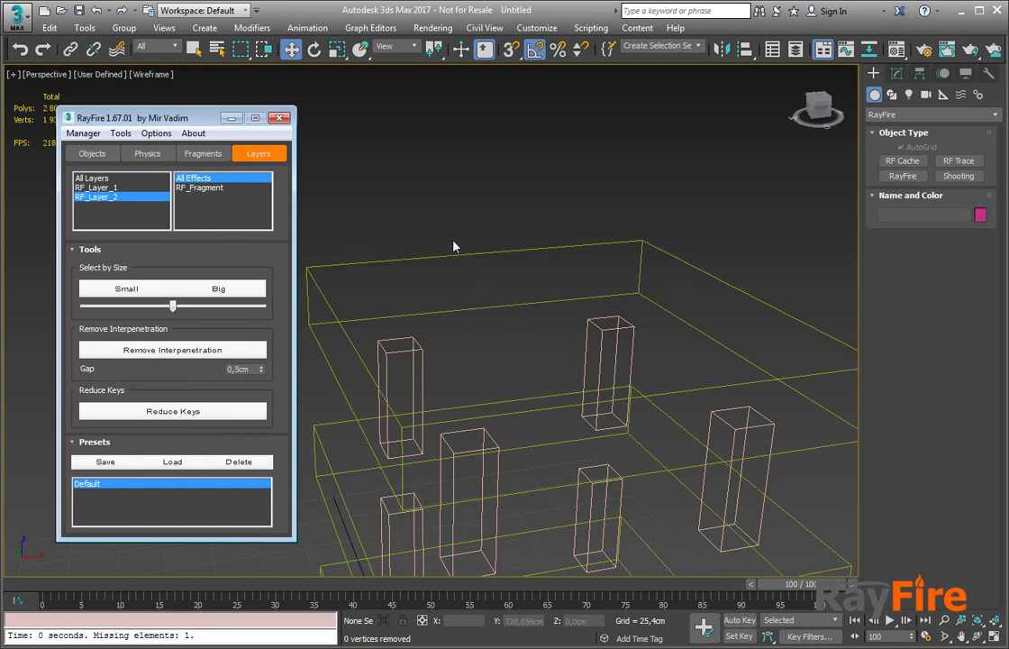
# Convert the processed top slab to an Editable Poly and delete its upper polygon to expose the inside in shaded view.
pyautogui.click(485, 285)
pyautogui.press('F3')
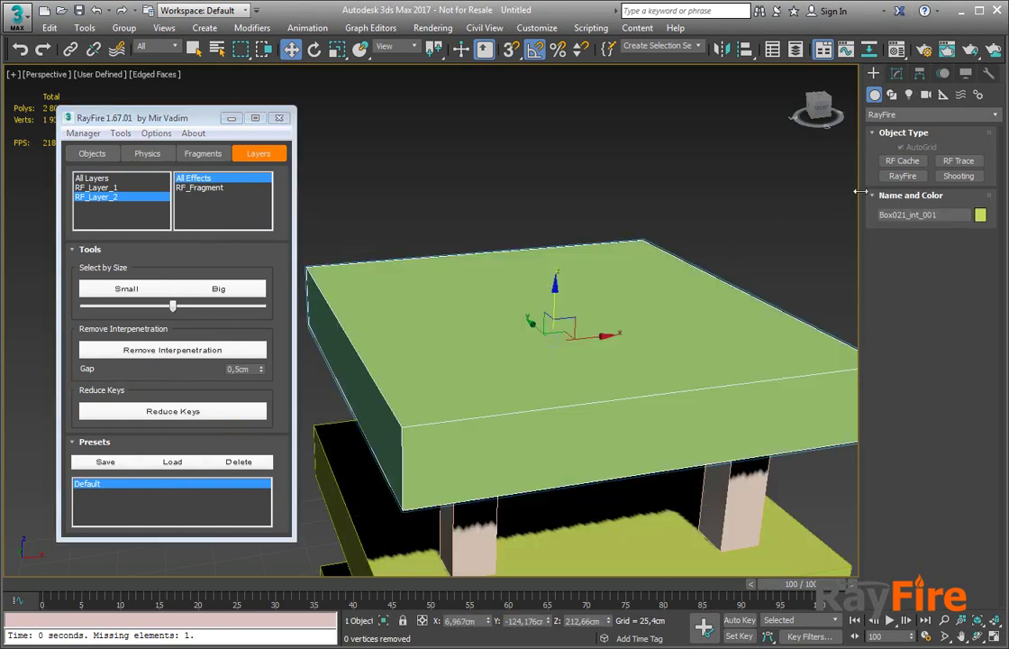
pyautogui.click(896, 73)
pyautogui.rightClick(919, 209)
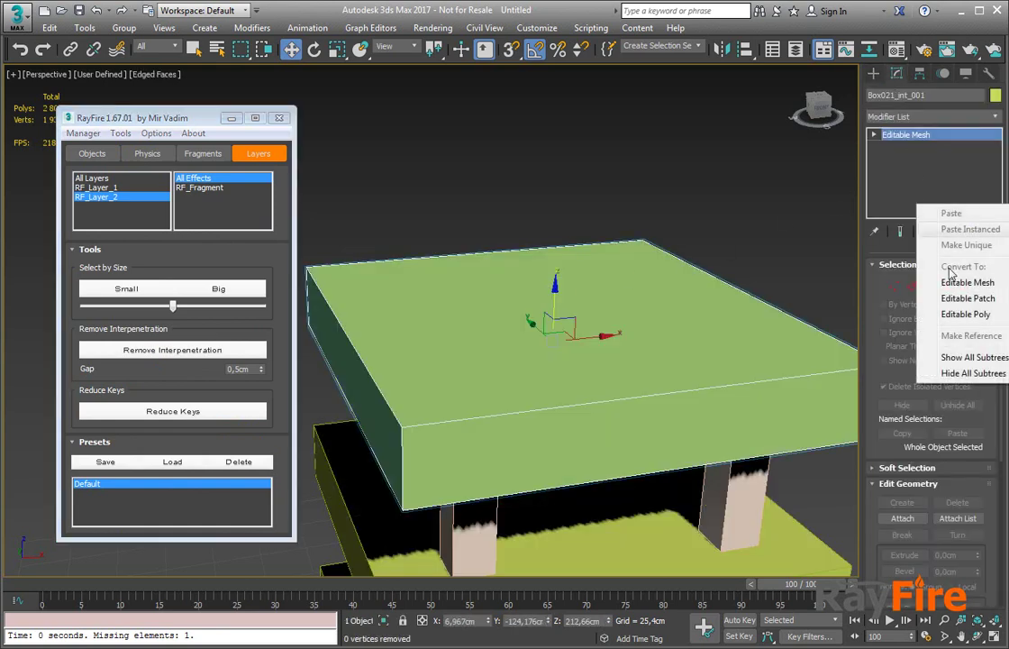
pyautogui.click(965, 314)
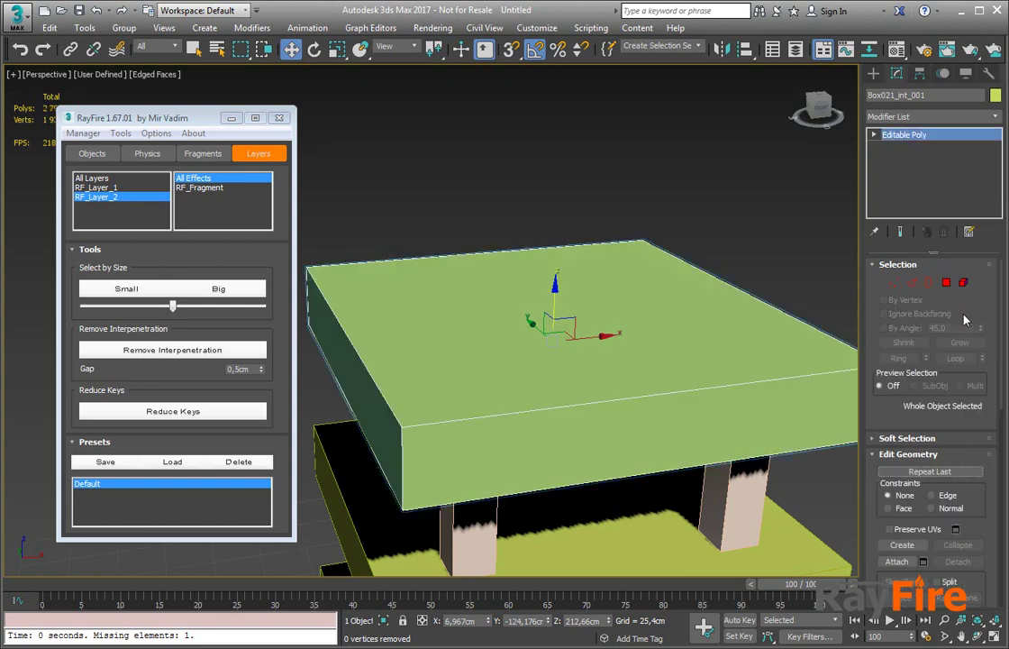
pyautogui.click(946, 283)
pyautogui.click(666, 312)
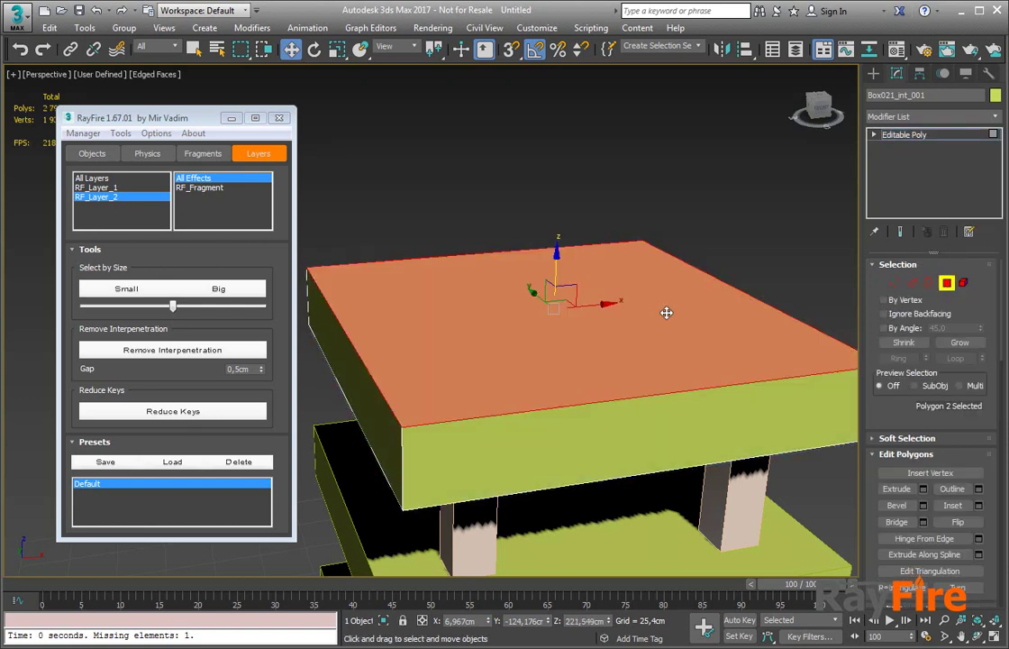
pyautogui.press('Delete')
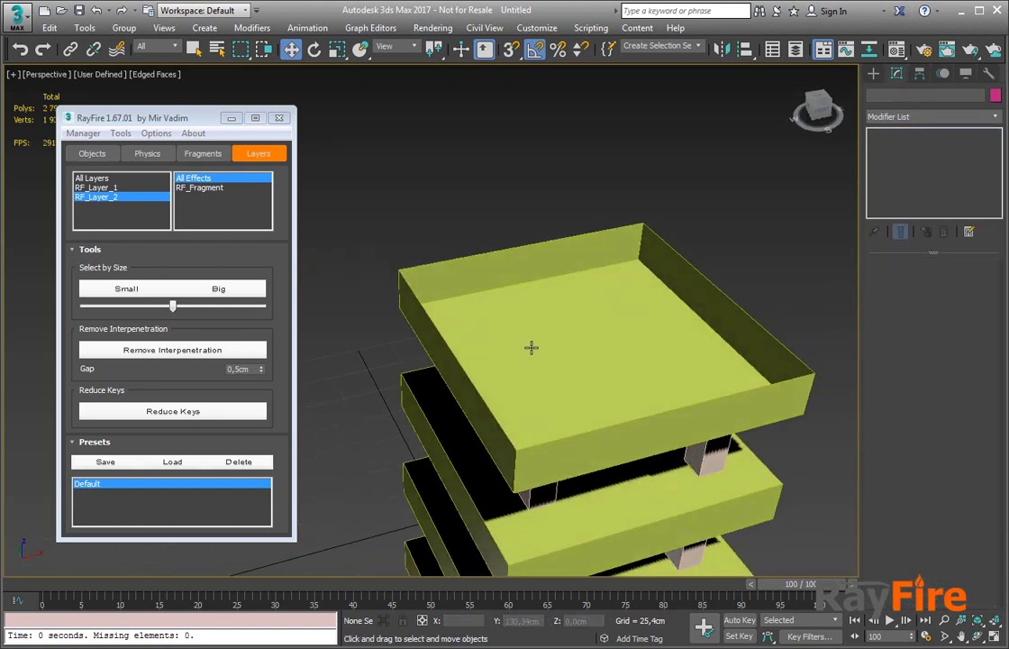
pyautogui.click(530, 347)
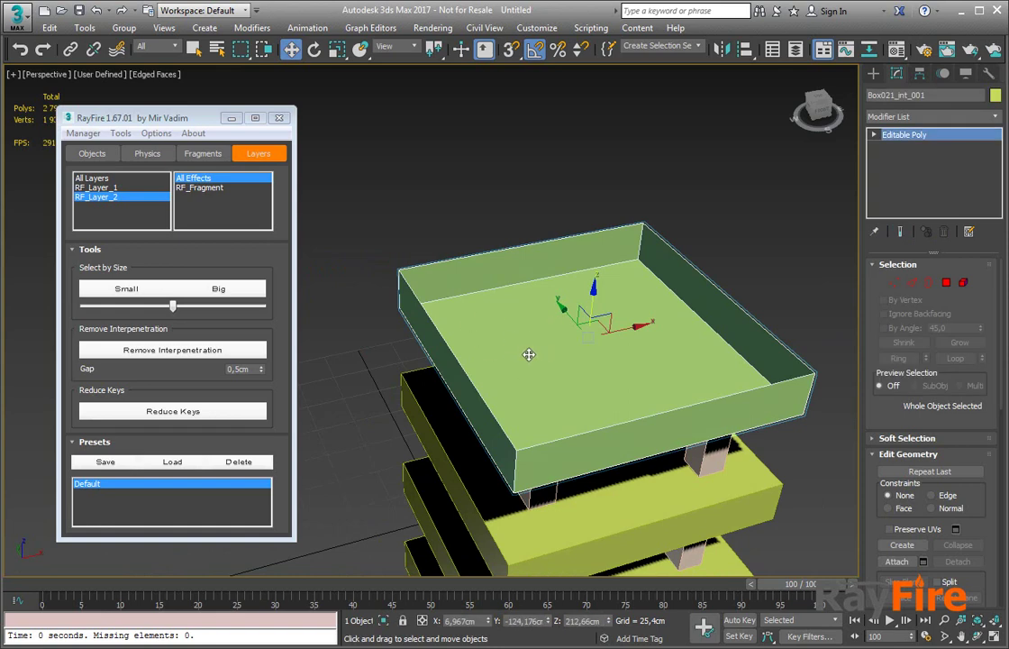
pyautogui.scroll(-3, 618, 395)
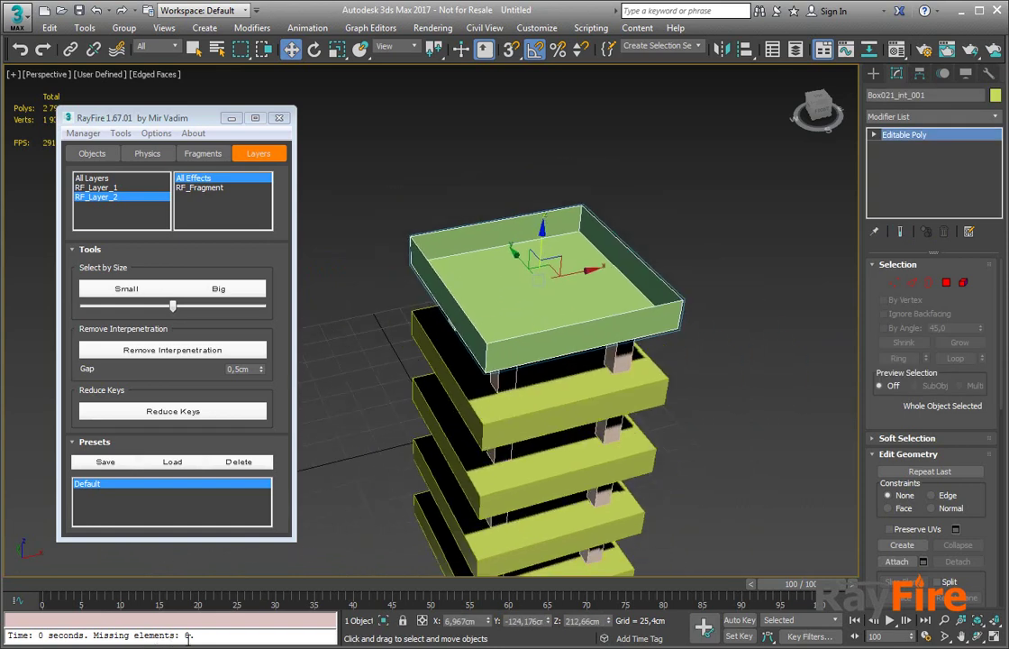
# Delete the RF_Layer_2 layer to discard the processed pieces and bring back the tower's source objects.
pyautogui.moveTo(396, 547); pyautogui.dragTo(513, 356, button='middle')
pyautogui.click(81, 134)
pyautogui.click(90, 163)
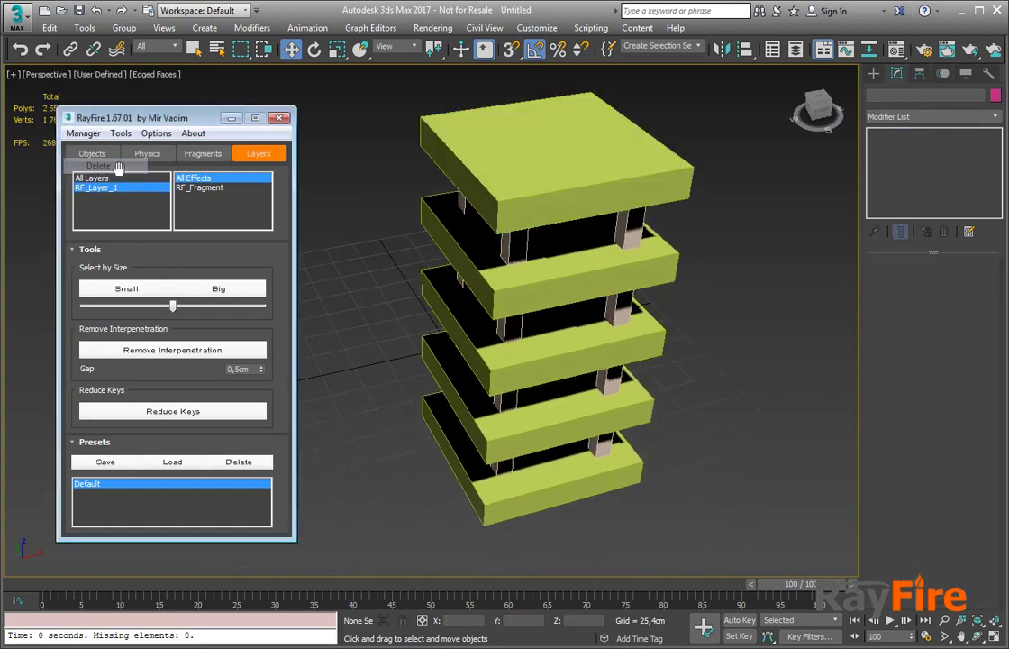
pyautogui.scroll(3, 439, 290)
pyautogui.moveTo(473, 299); pyautogui.dragTo(463, 236, button='middle')
pyautogui.keyDown('alt'); pyautogui.moveTo(500, 360); pyautogui.dragTo(581, 393, button='middle'); pyautogui.keyUp('alt')
pyautogui.scroll(-5, 581, 394)
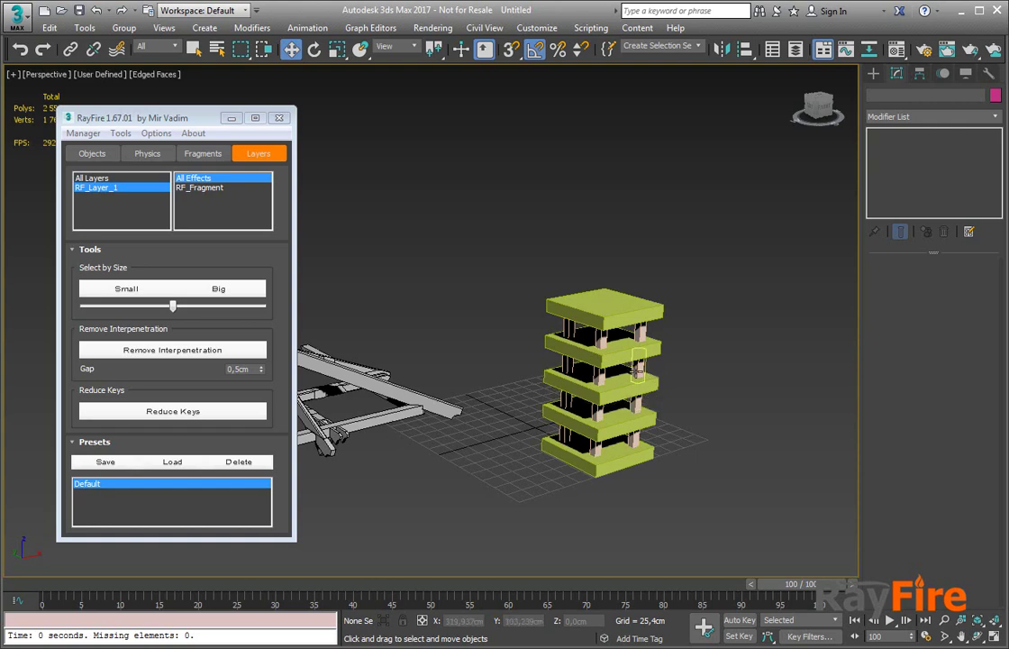
pyautogui.moveTo(635, 372); pyautogui.dragTo(551, 348, button='middle')
pyautogui.scroll(3, 551, 348)
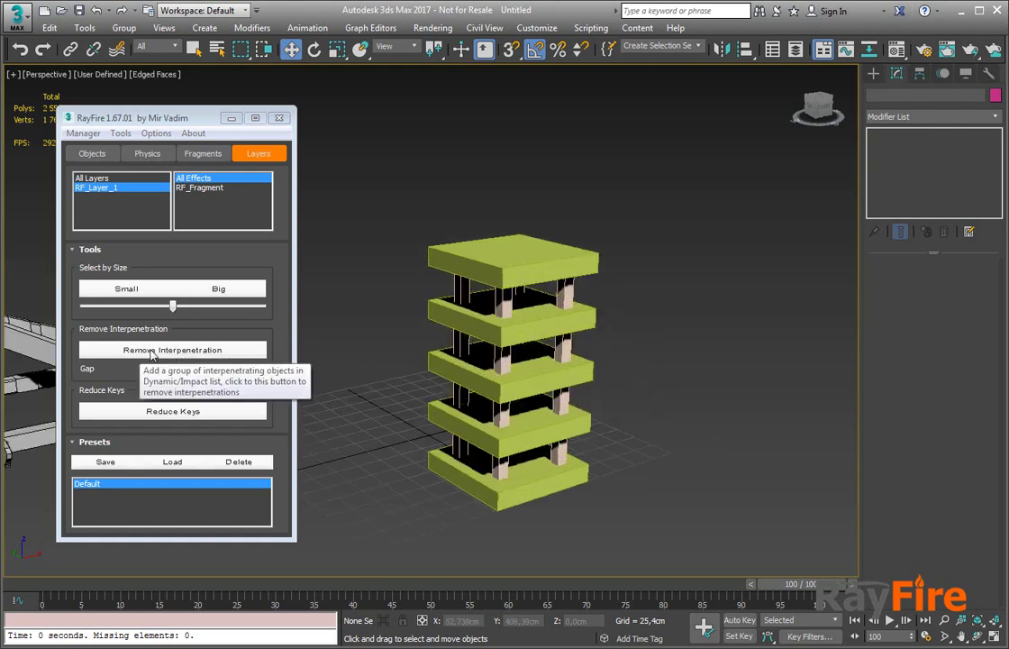
pyautogui.click(152, 351)
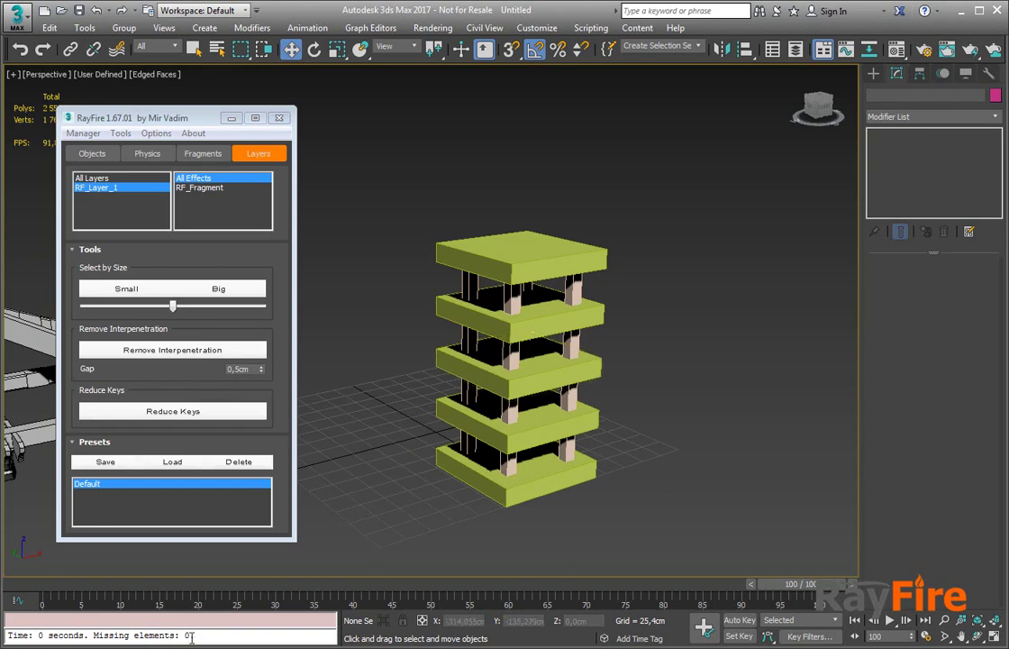
pyautogui.moveTo(480, 460); pyautogui.dragTo(466, 442, button='middle')
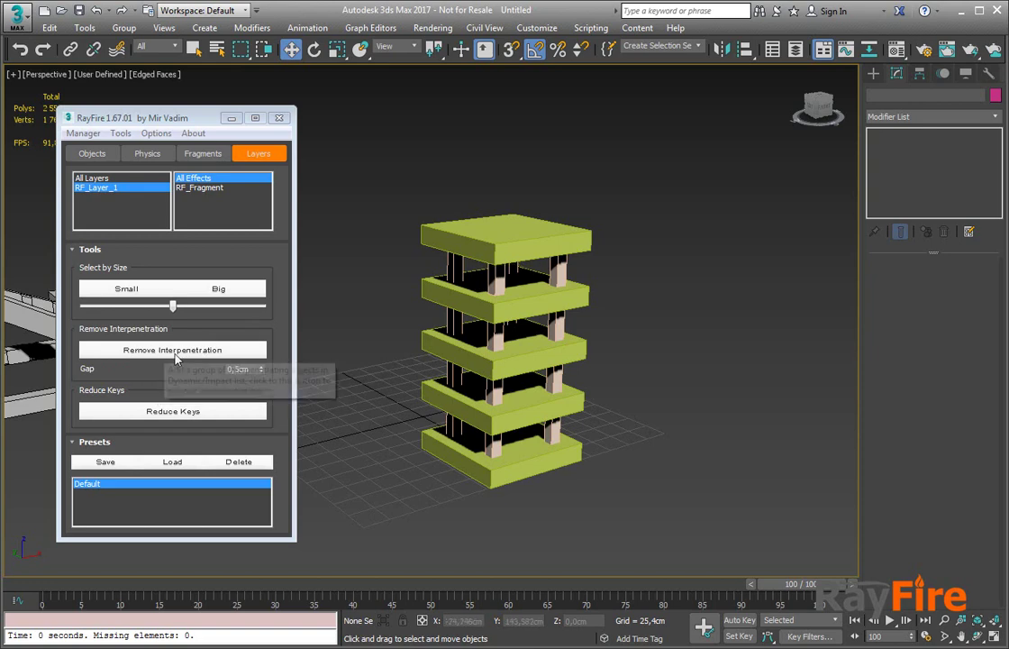
pyautogui.moveTo(529, 360); pyautogui.dragTo(398, 353, button='middle')
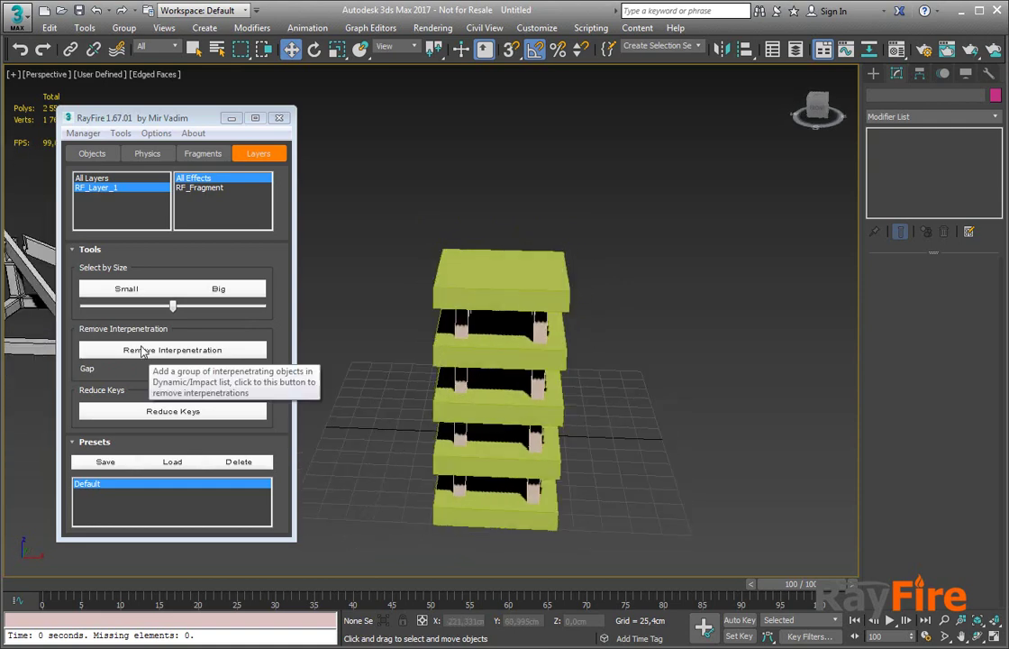